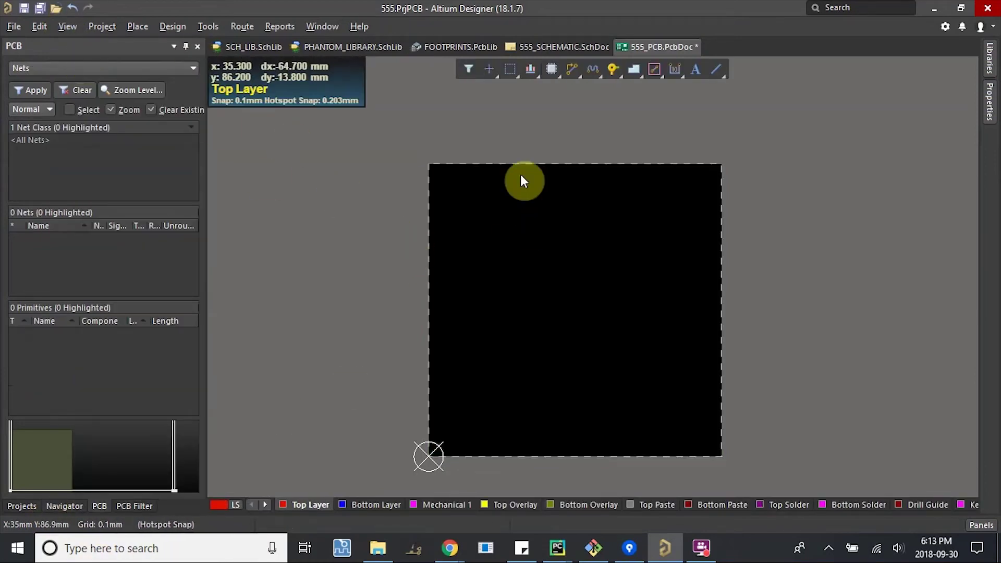
Step: Save the PCB document, switch to 555_SCHEMATIC.SchDoc and start updating 555_PCB.PcbDoc from the schematic
{"action": "key", "text": "ctrl+s"}
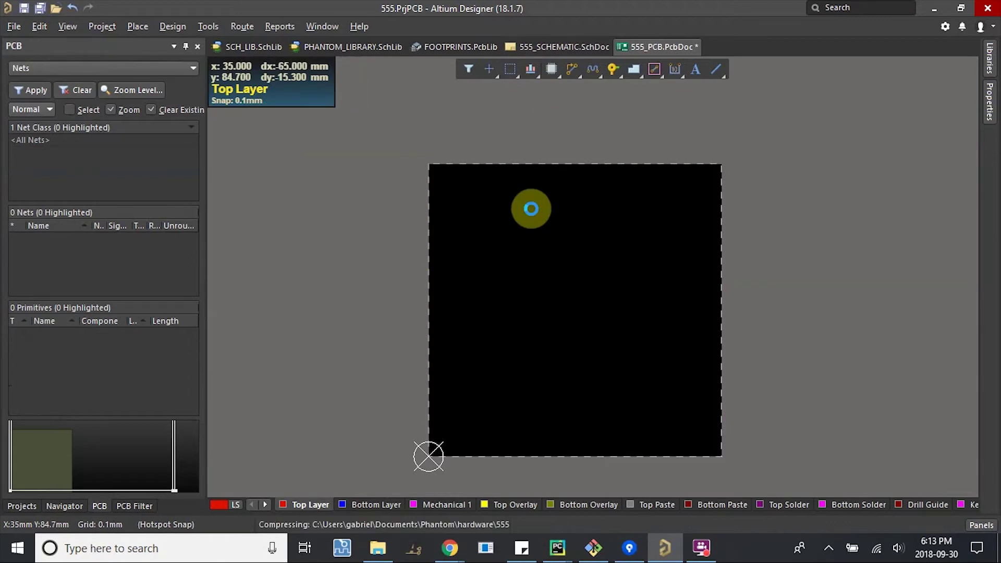
{"action": "left_click", "coordinate": [553, 48]}
{"action": "left_click", "coordinate": [183, 33]}
{"action": "left_click", "coordinate": [179, 32]}
{"action": "left_click", "coordinate": [179, 33]}
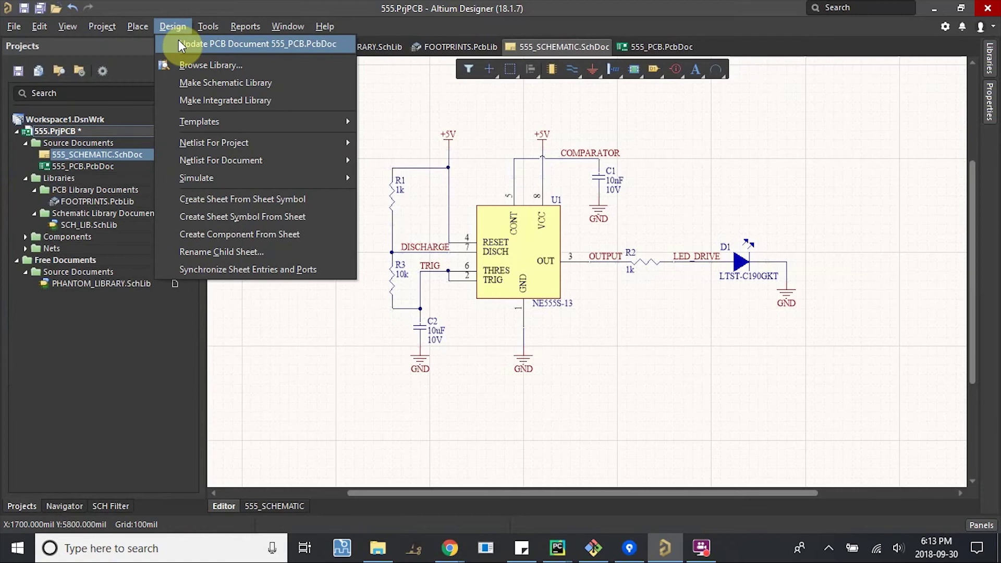
{"action": "left_click", "coordinate": [179, 43]}
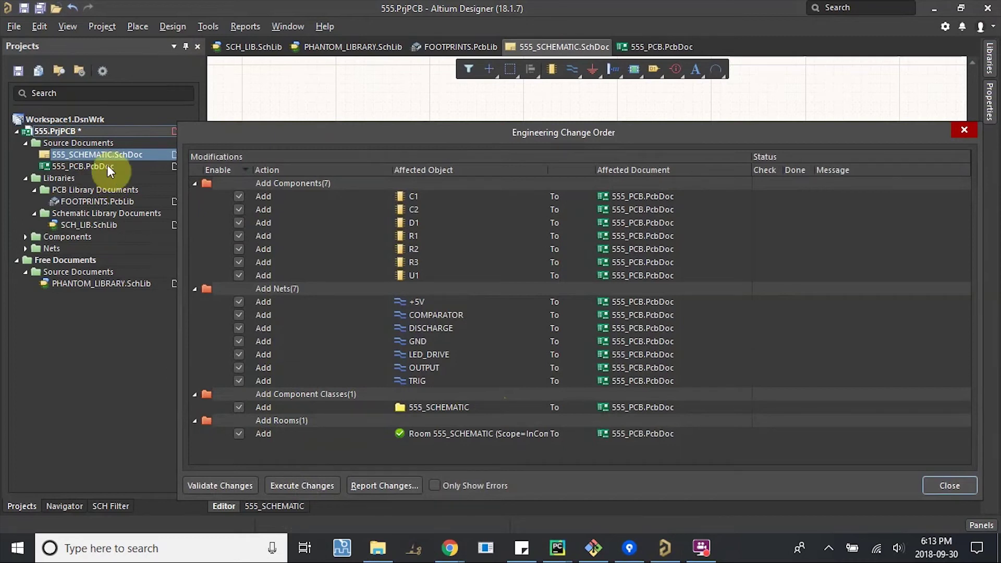
Step: Exclude the 555_SCHEMATIC room from the engineering change order, validate and execute the changes, and close it
{"action": "left_click", "coordinate": [243, 436]}
{"action": "left_click", "coordinate": [236, 489]}
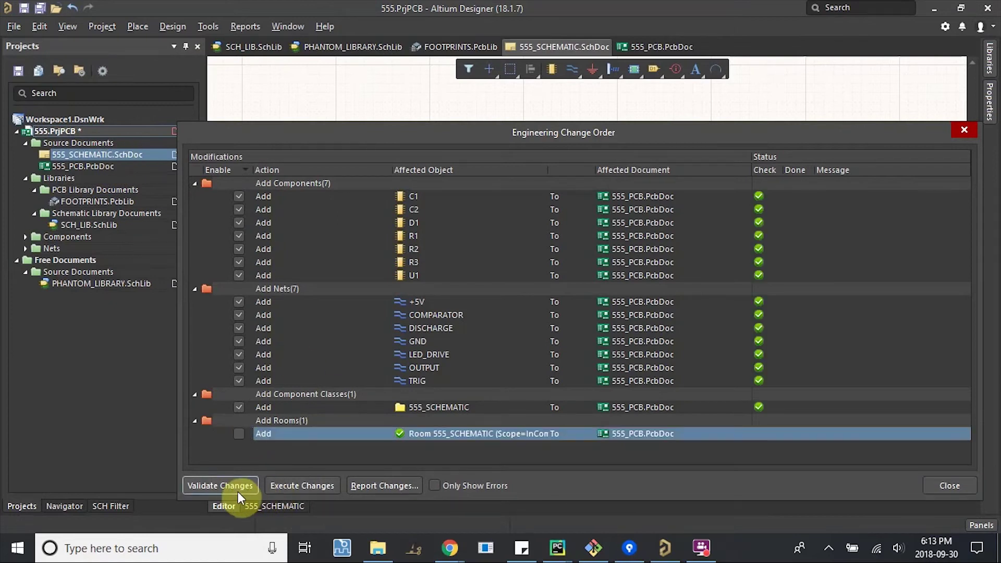
{"action": "left_click", "coordinate": [300, 485]}
{"action": "left_click", "coordinate": [955, 488]}
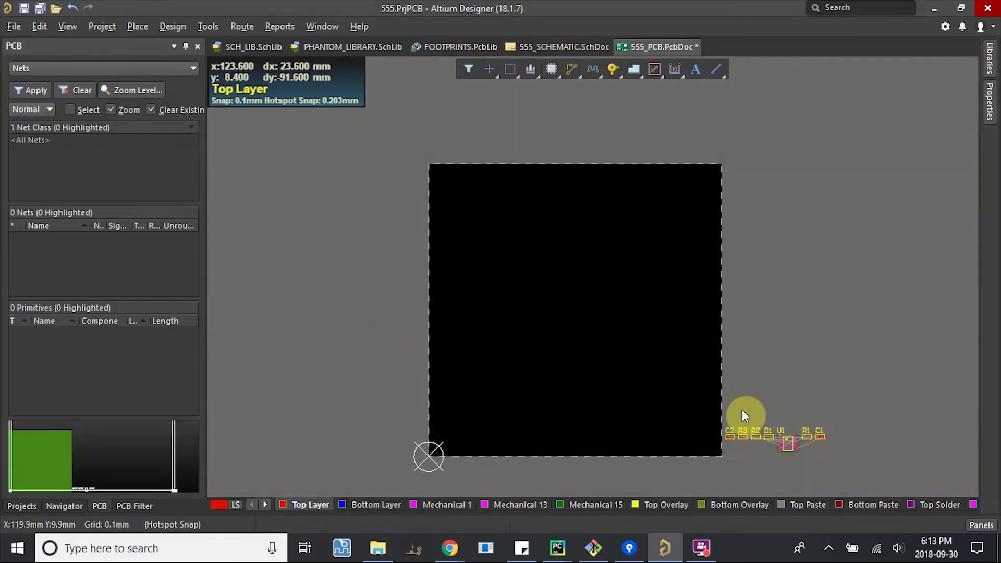
Step: Move component U1 from outside the outline to the centre of the board
{"action": "scroll", "coordinate": [723, 394], "scroll_direction": "down", "scroll_amount": 1, "text": "ctrl"}
{"action": "right_click_drag", "start_coordinate": [744, 416], "coordinate": [715, 318]}
{"action": "scroll", "coordinate": [738, 336], "scroll_direction": "up", "scroll_amount": 4, "text": "ctrl"}
{"action": "scroll", "coordinate": [752, 345], "scroll_direction": "up", "scroll_amount": 5, "text": "ctrl"}
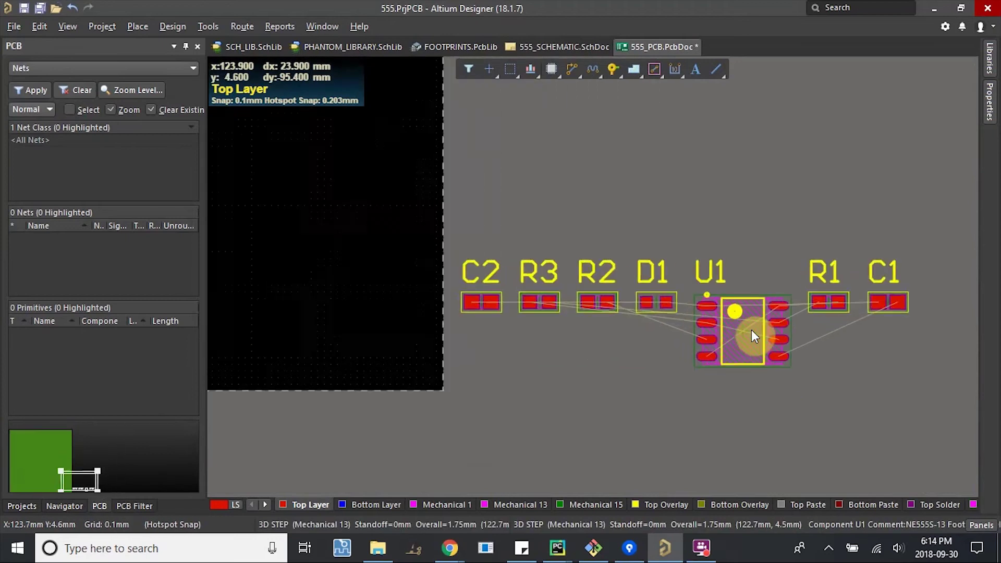
{"action": "scroll", "coordinate": [735, 347], "scroll_direction": "down", "scroll_amount": 4, "text": "ctrl"}
{"action": "scroll", "coordinate": [721, 357], "scroll_direction": "down", "scroll_amount": 2, "text": "ctrl"}
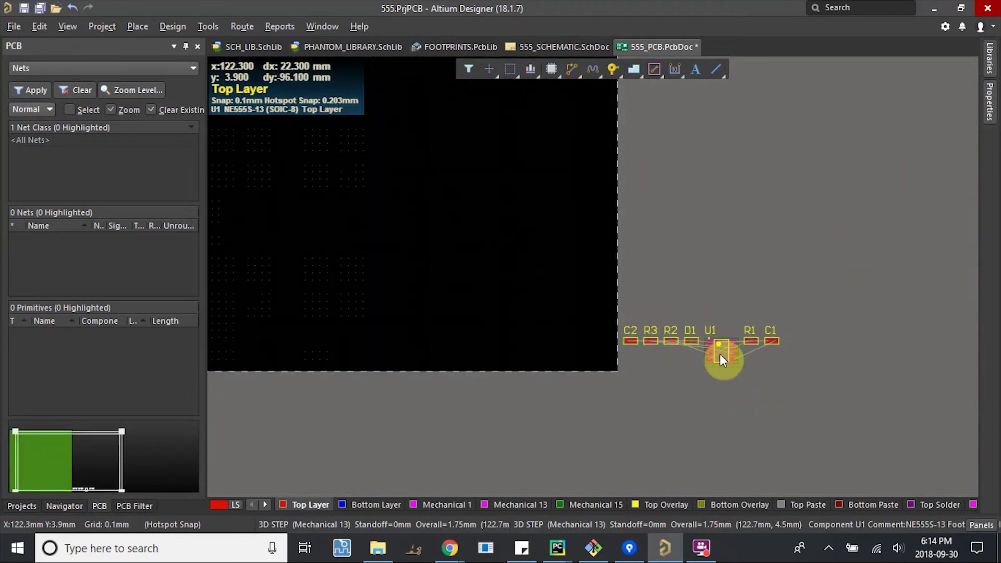
{"action": "left_click_drag", "start_coordinate": [721, 358], "coordinate": [392, 300]}
{"action": "scroll", "coordinate": [361, 241], "scroll_direction": "down", "scroll_amount": 1, "text": "ctrl"}
{"action": "scroll", "coordinate": [358, 235], "scroll_direction": "down", "scroll_amount": 2, "text": "ctrl"}
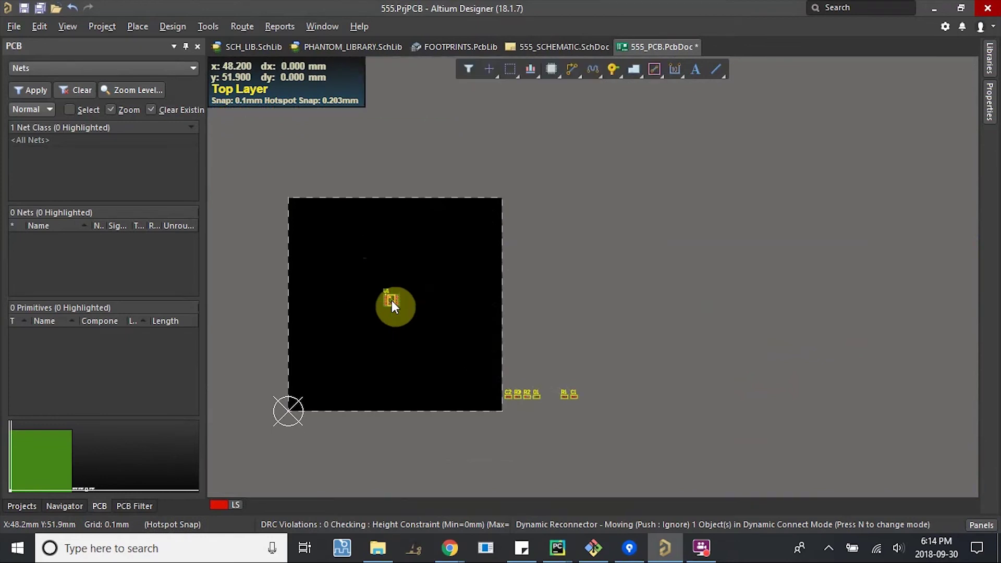
Step: Select C2, R3, R2, D1, R1 and C1 together and move the row onto the board below U1
{"action": "scroll", "coordinate": [496, 412], "scroll_direction": "up", "scroll_amount": 3, "text": "ctrl"}
{"action": "scroll", "coordinate": [715, 384], "scroll_direction": "up", "scroll_amount": 2, "text": "ctrl"}
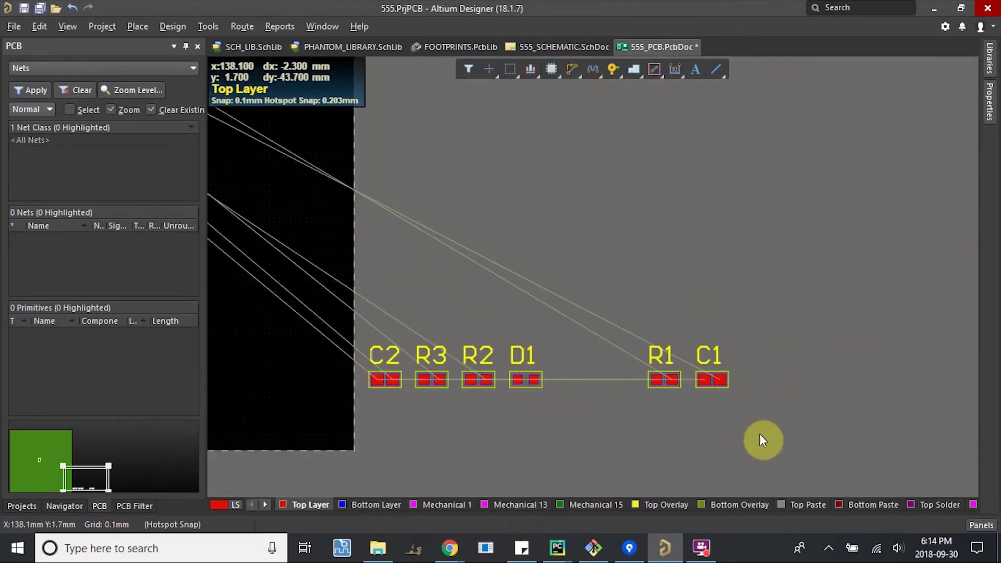
{"action": "left_click_drag", "start_coordinate": [760, 438], "coordinate": [368, 330]}
{"action": "left_click_drag", "start_coordinate": [379, 386], "coordinate": [325, 220]}
{"action": "scroll", "coordinate": [65, 321], "scroll_direction": "down", "scroll_amount": 3, "text": "ctrl"}
{"action": "right_click_drag", "start_coordinate": [367, 251], "coordinate": [474, 271]}
{"action": "left_click", "coordinate": [489, 258]}
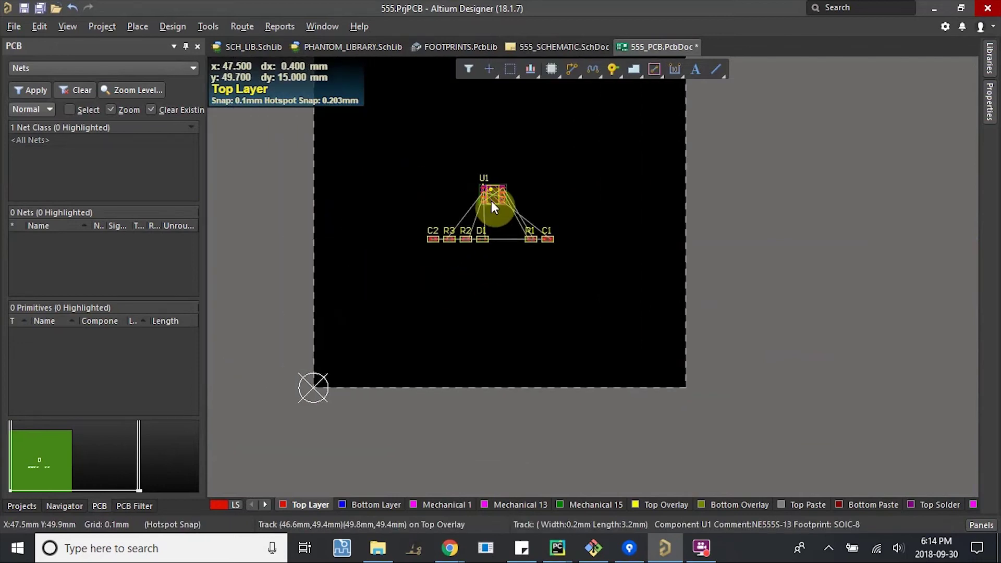
Step: Move U1 to the lower-left area of the board, away from the row of passive components
{"action": "left_click_drag", "start_coordinate": [488, 205], "coordinate": [399, 339]}
{"action": "scroll", "coordinate": [438, 305], "scroll_direction": "up", "scroll_amount": 2, "text": "ctrl"}
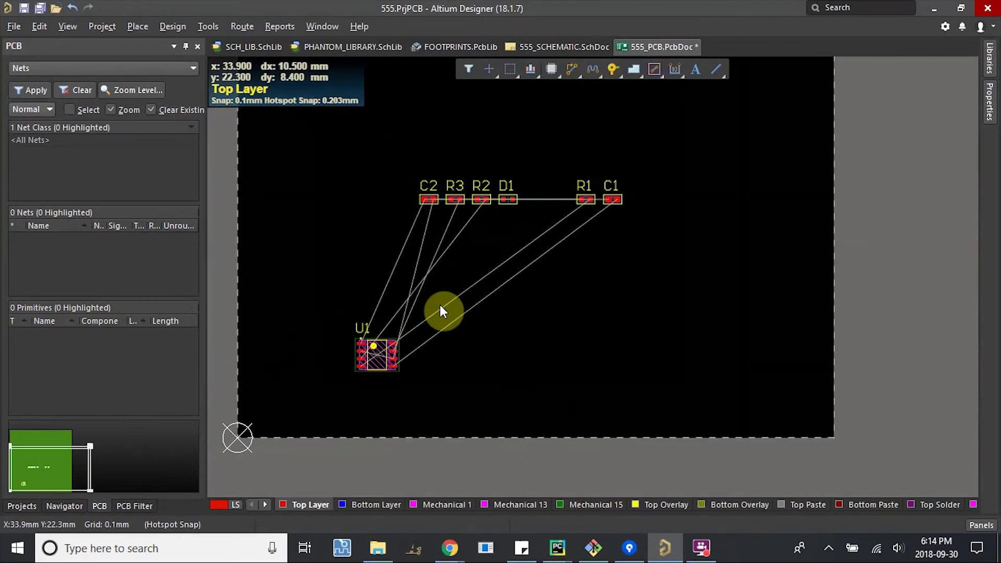
{"action": "right_click_drag", "start_coordinate": [440, 304], "coordinate": [494, 292]}
{"action": "scroll", "coordinate": [501, 269], "scroll_direction": "up", "scroll_amount": 1, "text": "ctrl"}
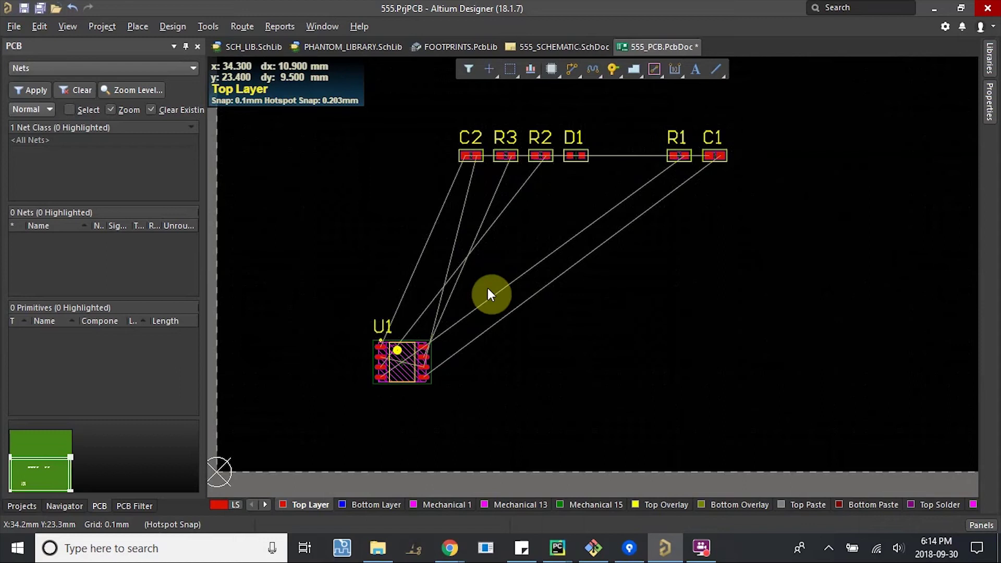
Step: View the board in 3D and examine the U1 chip model up close
{"action": "key", "text": "3"}
{"action": "right_click_drag", "start_coordinate": [437, 329], "coordinate": [491, 188]}
{"action": "scroll", "coordinate": [399, 393], "scroll_direction": "up", "scroll_amount": 4, "text": "ctrl"}
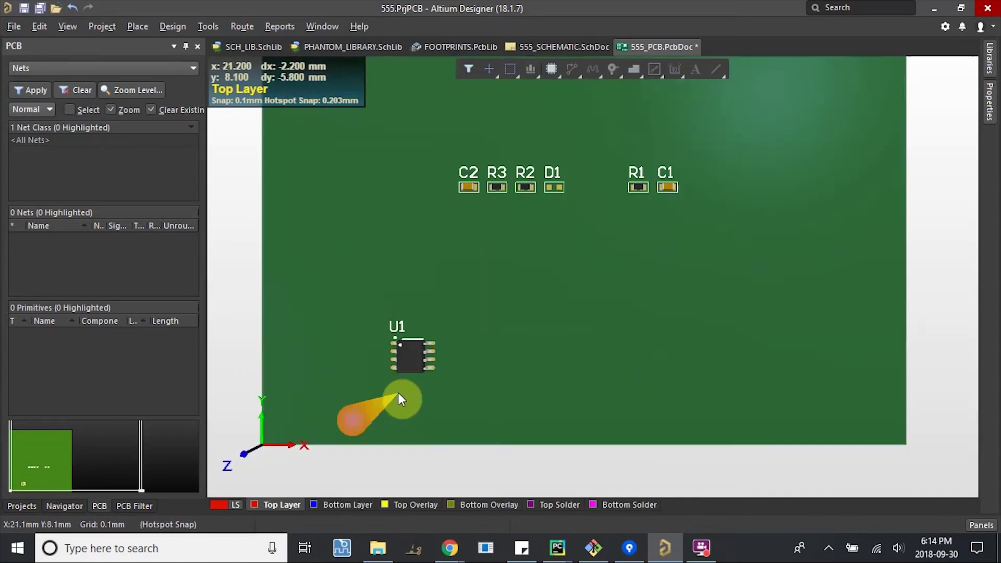
{"action": "right_click_drag", "start_coordinate": [438, 378], "coordinate": [527, 437]}
{"action": "key", "text": "shift"}
{"action": "scroll", "coordinate": [766, 127], "scroll_direction": "down", "scroll_amount": 5, "text": "ctrl"}
Step: Inspect the 3D models in the component row from straight above, and return to the 2D layout
{"action": "key", "text": "0"}
{"action": "scroll", "coordinate": [590, 248], "scroll_direction": "up", "scroll_amount": 3, "text": "ctrl"}
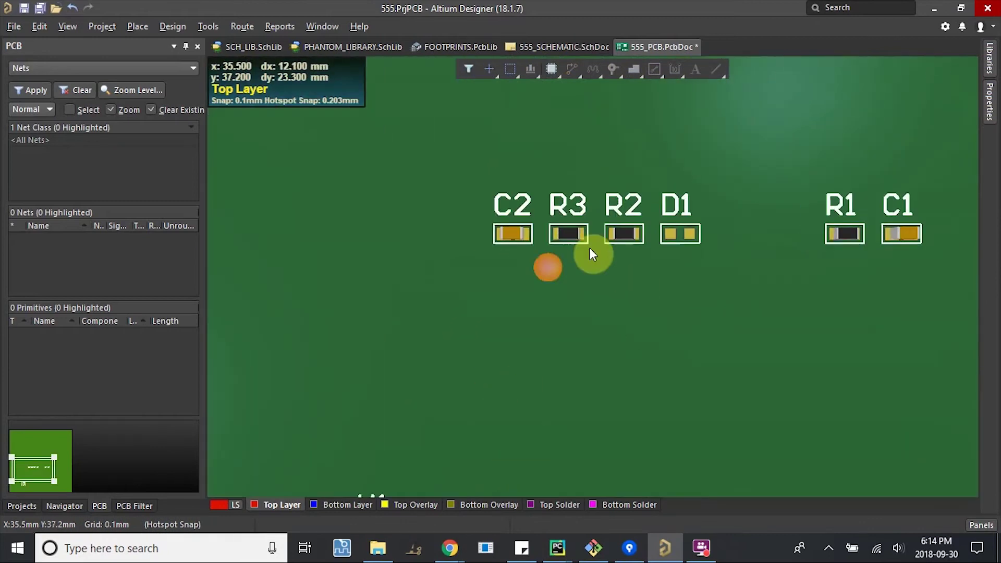
{"action": "right_click_drag", "start_coordinate": [573, 249], "coordinate": [426, 276]}
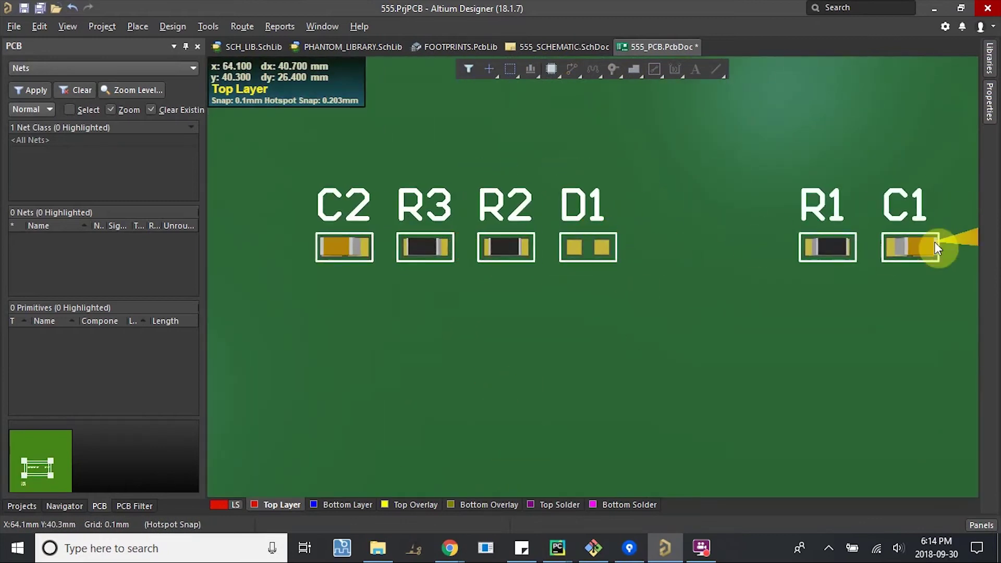
{"action": "right_click_drag", "start_coordinate": [939, 248], "coordinate": [912, 209]}
{"action": "scroll", "coordinate": [624, 295], "scroll_direction": "down", "scroll_amount": 1, "text": "ctrl"}
{"action": "scroll", "coordinate": [621, 292], "scroll_direction": "down", "scroll_amount": 4, "text": "ctrl"}
{"action": "right_click_drag", "start_coordinate": [599, 339], "coordinate": [619, 265]}
{"action": "key", "text": "2"}
{"action": "right_click_drag", "start_coordinate": [495, 253], "coordinate": [594, 286]}
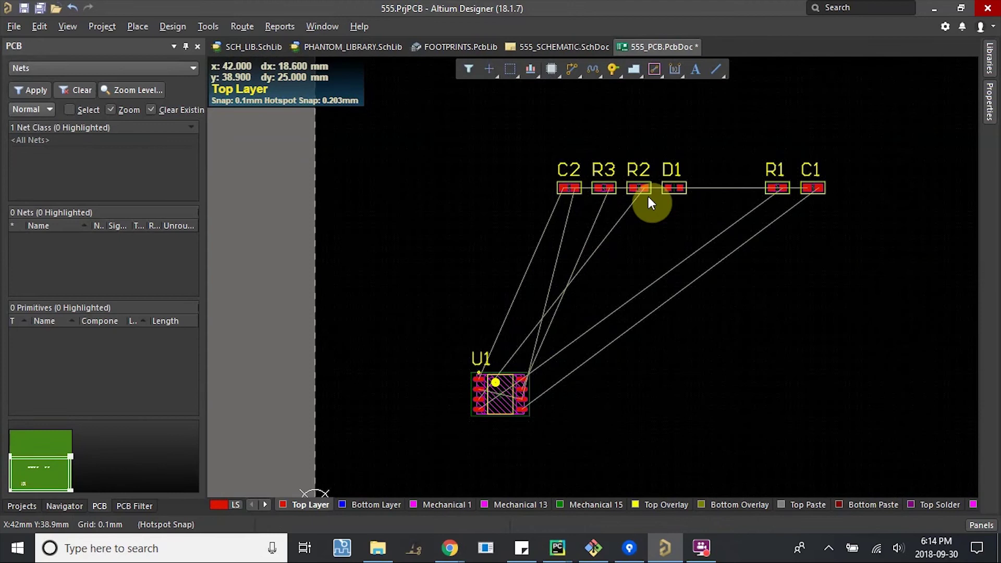
Step: Trace the TRIG connection line from pad 2 of C2 to pin 6 of U1
{"action": "scroll", "coordinate": [569, 189], "scroll_direction": "up", "scroll_amount": 5, "text": "ctrl"}
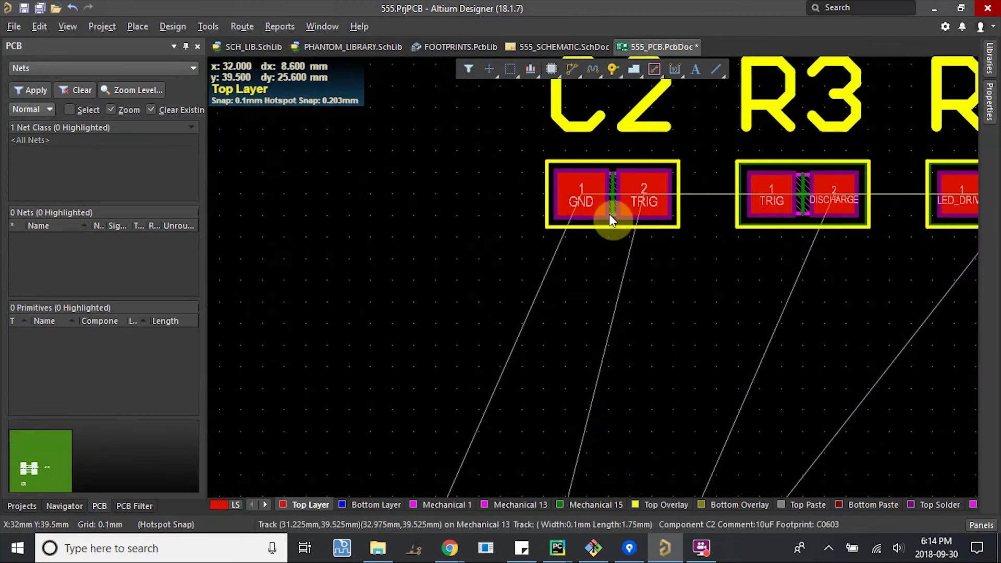
{"action": "scroll", "coordinate": [583, 198], "scroll_direction": "up", "scroll_amount": 2, "text": "ctrl"}
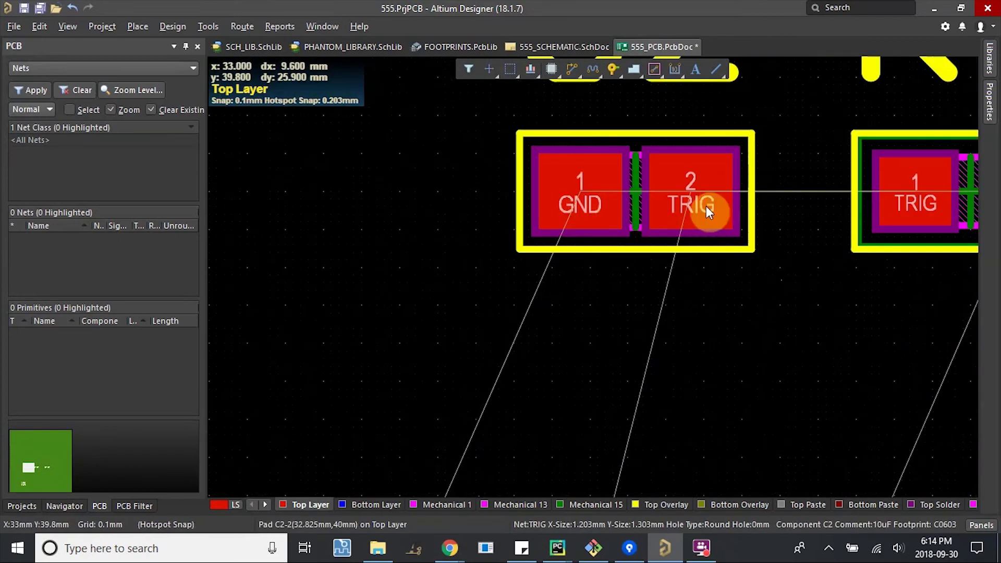
{"action": "scroll", "coordinate": [705, 206], "scroll_direction": "down", "scroll_amount": 5, "text": "ctrl"}
{"action": "scroll", "coordinate": [695, 220], "scroll_direction": "down", "scroll_amount": 3}
{"action": "scroll", "coordinate": [654, 372], "scroll_direction": "up", "scroll_amount": 3, "text": "ctrl"}
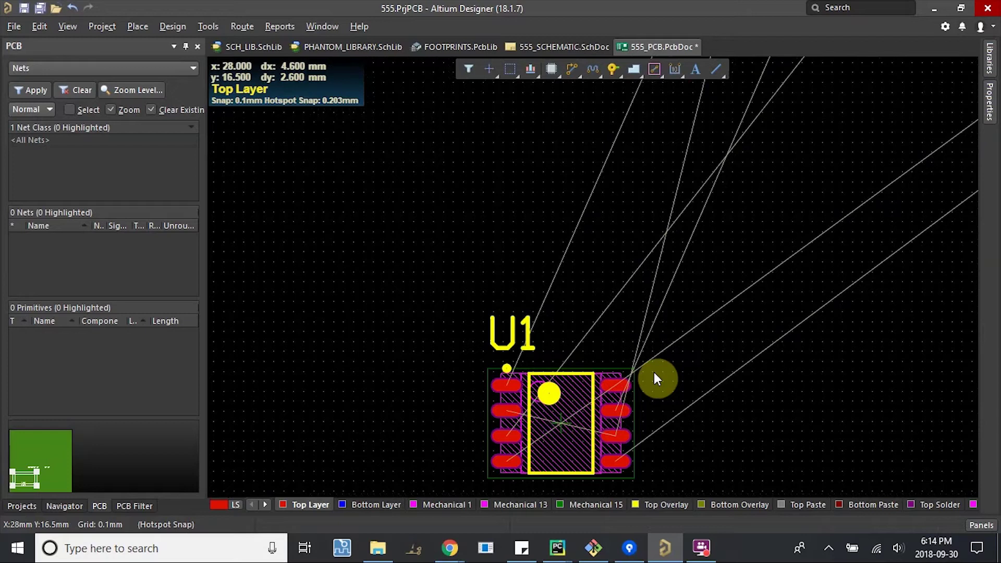
{"action": "scroll", "coordinate": [615, 434], "scroll_direction": "up", "scroll_amount": 5, "text": "ctrl"}
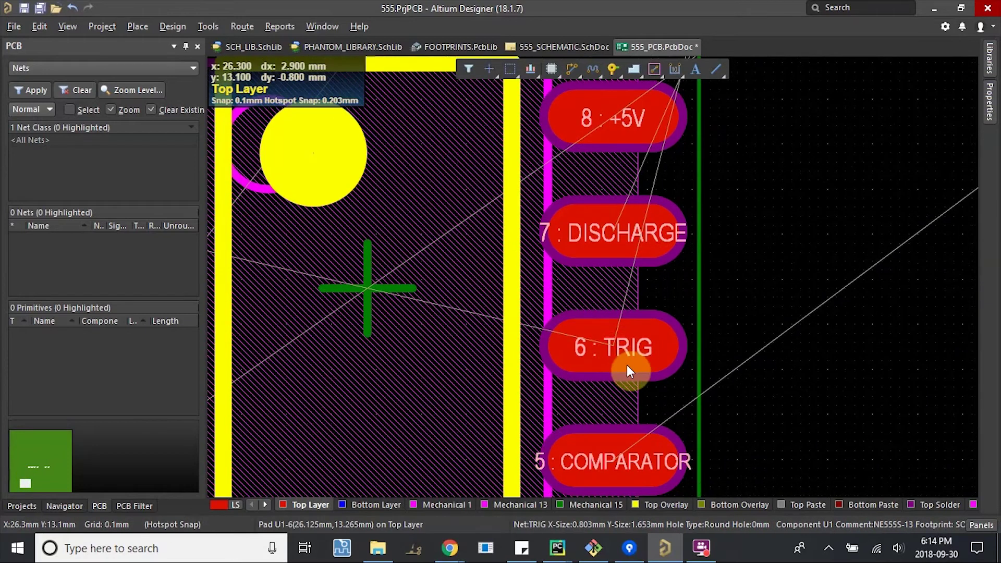
{"action": "scroll", "coordinate": [613, 346], "scroll_direction": "down", "scroll_amount": 6, "text": "ctrl"}
Step: Trace the COMPARATOR connection line between pin 5 of U1 and pad 2 of C1
{"action": "scroll", "coordinate": [646, 257], "scroll_direction": "up", "scroll_amount": 3}
{"action": "scroll", "coordinate": [690, 299], "scroll_direction": "right", "scroll_amount": 3, "text": "shift"}
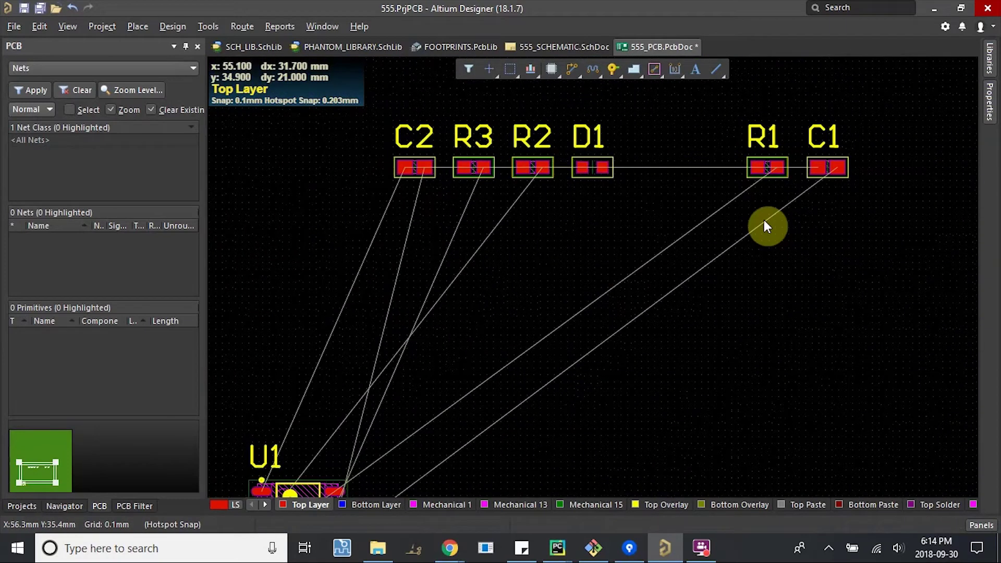
{"action": "scroll", "coordinate": [839, 154], "scroll_direction": "up", "scroll_amount": 5, "text": "ctrl"}
{"action": "scroll", "coordinate": [822, 199], "scroll_direction": "down", "scroll_amount": 5, "text": "ctrl"}
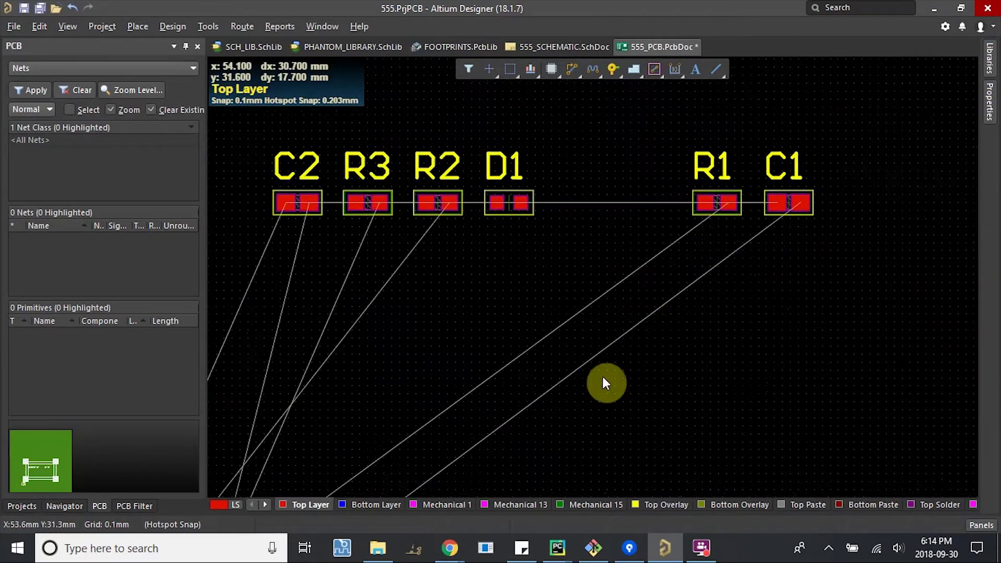
{"action": "right_click_drag", "start_coordinate": [582, 377], "coordinate": [741, 88]}
{"action": "scroll", "coordinate": [391, 324], "scroll_direction": "up", "scroll_amount": 8, "text": "ctrl"}
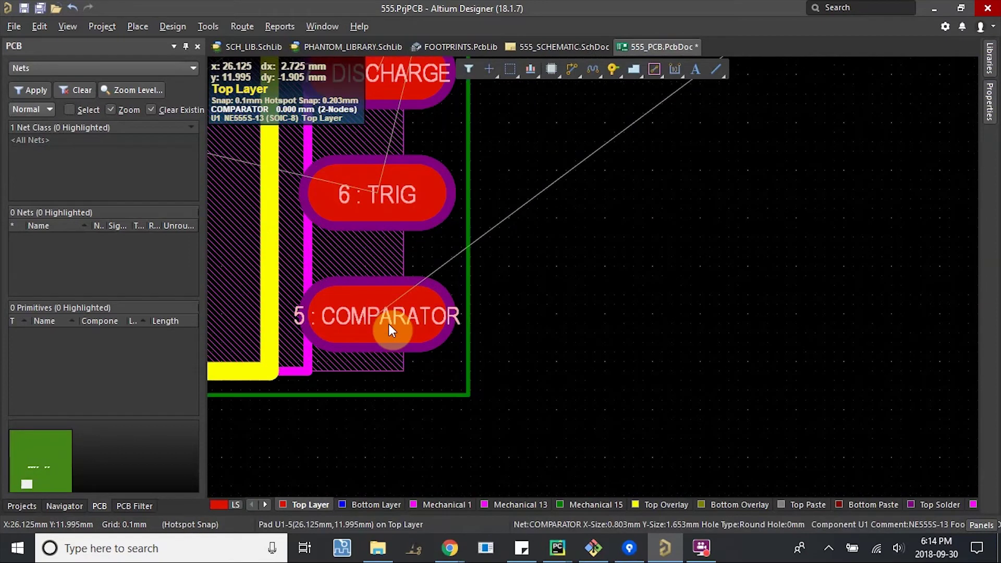
{"action": "scroll", "coordinate": [389, 324], "scroll_direction": "down", "scroll_amount": 8, "text": "ctrl"}
{"action": "right_click_drag", "start_coordinate": [490, 202], "coordinate": [252, 352]}
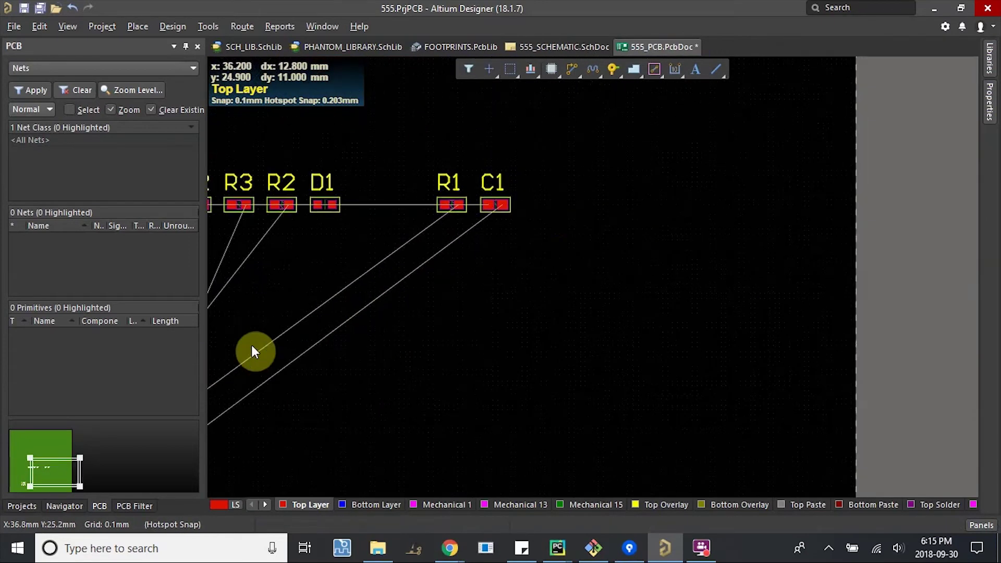
{"action": "scroll", "coordinate": [498, 208], "scroll_direction": "up", "scroll_amount": 6, "text": "ctrl"}
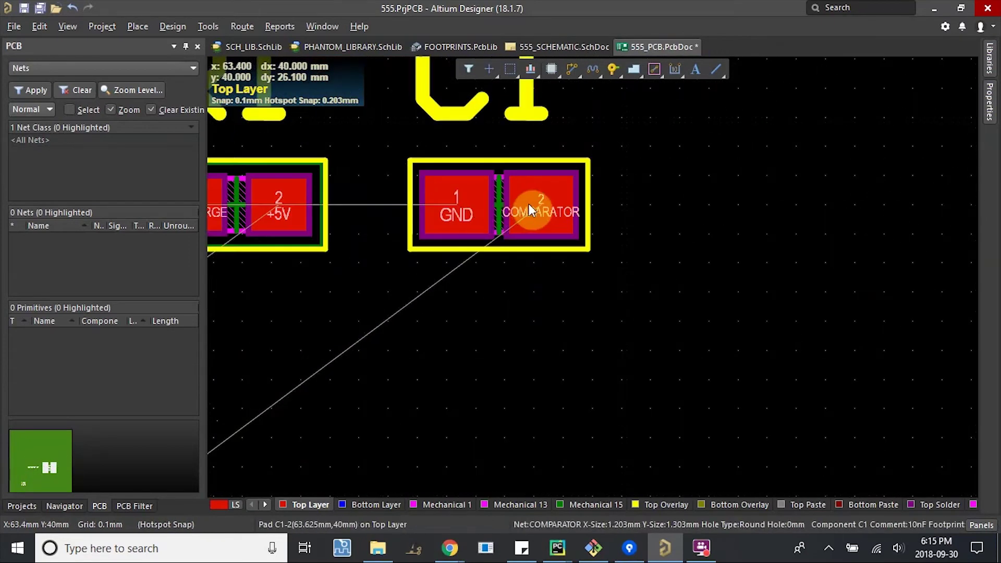
Step: Move C1 next to U1's COMPARATOR pin and rotate it to a vertical orientation
{"action": "scroll", "coordinate": [528, 205], "scroll_direction": "down", "scroll_amount": 4, "text": "ctrl"}
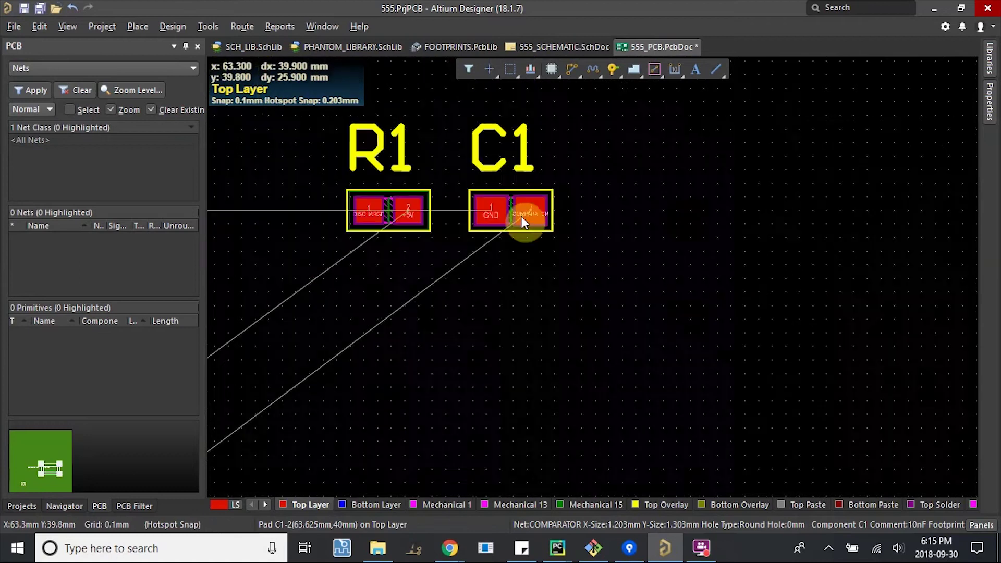
{"action": "left_click_drag", "start_coordinate": [547, 190], "coordinate": [506, 431]}
{"action": "scroll", "coordinate": [462, 358], "scroll_direction": "up", "scroll_amount": 4, "text": "ctrl"}
{"action": "scroll", "coordinate": [461, 442], "scroll_direction": "up", "scroll_amount": 2, "text": "ctrl"}
{"action": "key", "text": "space"}
{"action": "scroll", "coordinate": [527, 412], "scroll_direction": "down", "scroll_amount": 3, "text": "ctrl"}
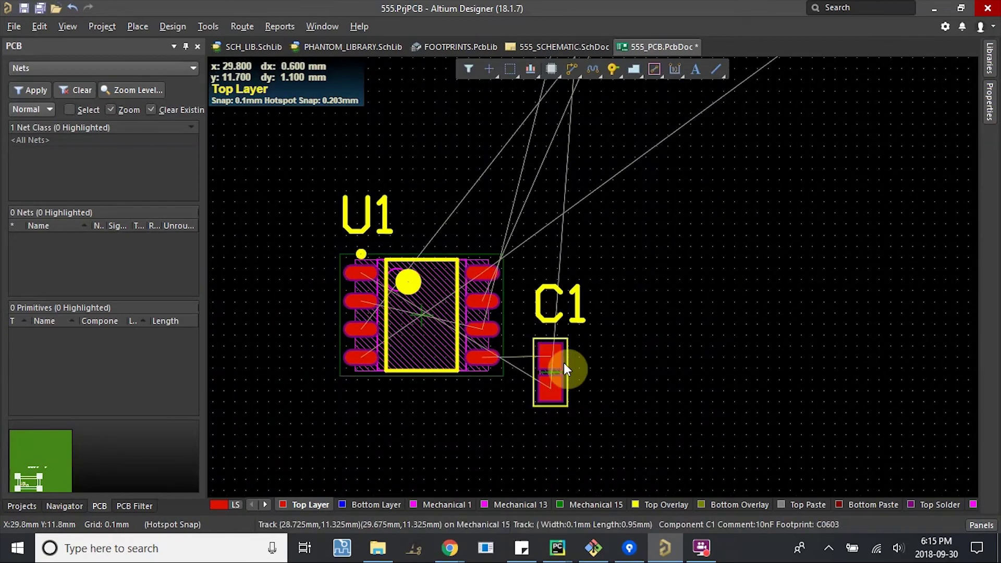
Step: Shift C1 slightly so its COMPARATOR pad lines up with pin 5 of U1
{"action": "scroll", "coordinate": [535, 364], "scroll_direction": "up", "scroll_amount": 2, "text": "ctrl"}
{"action": "scroll", "coordinate": [536, 365], "scroll_direction": "up", "scroll_amount": 2, "text": "ctrl"}
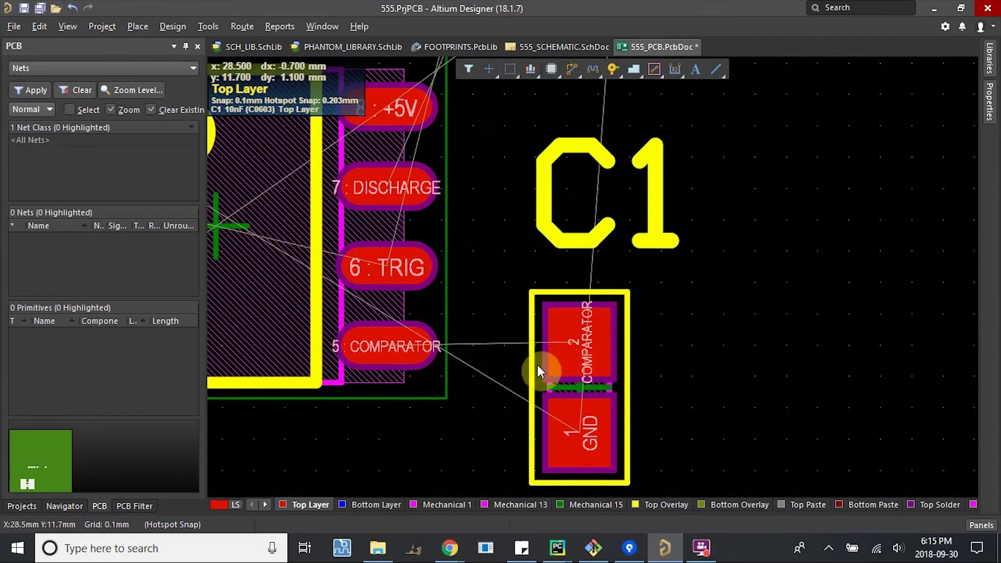
{"action": "scroll", "coordinate": [537, 365], "scroll_direction": "up", "scroll_amount": 2, "text": "ctrl"}
{"action": "left_click_drag", "start_coordinate": [567, 387], "coordinate": [593, 396]}
{"action": "scroll", "coordinate": [592, 386], "scroll_direction": "down", "scroll_amount": 5, "text": "ctrl"}
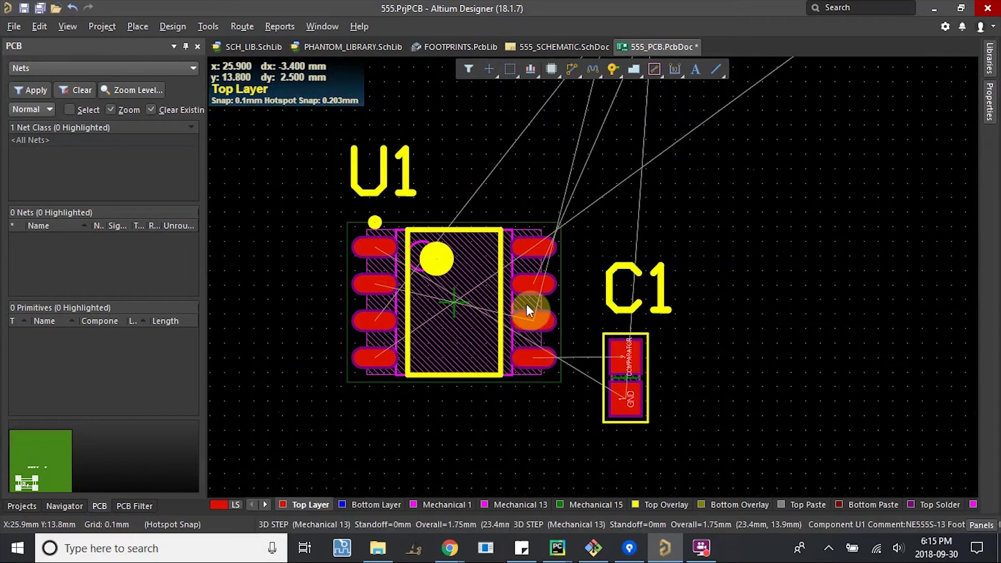
Step: Place C1 over pin 5 of U1 to test the component clearance rule, and move it back beside the chip
{"action": "scroll", "coordinate": [531, 350], "scroll_direction": "up", "scroll_amount": 3, "text": "ctrl"}
{"action": "left_click_drag", "start_coordinate": [643, 385], "coordinate": [502, 339]}
{"action": "scroll", "coordinate": [443, 344], "scroll_direction": "down", "scroll_amount": 6, "text": "ctrl"}
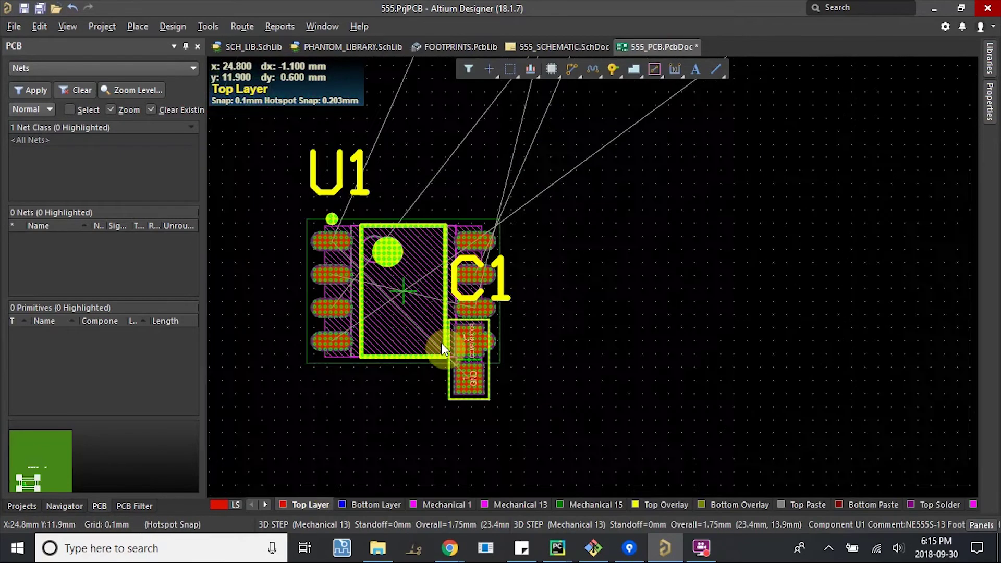
{"action": "scroll", "coordinate": [446, 345], "scroll_direction": "up", "scroll_amount": 5, "text": "ctrl"}
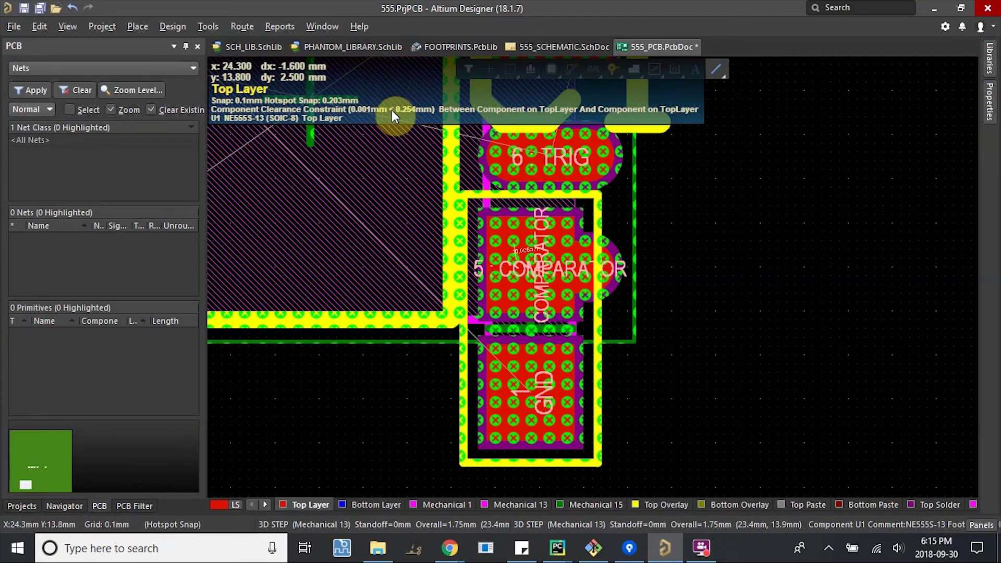
{"action": "left_click_drag", "start_coordinate": [559, 365], "coordinate": [799, 401]}
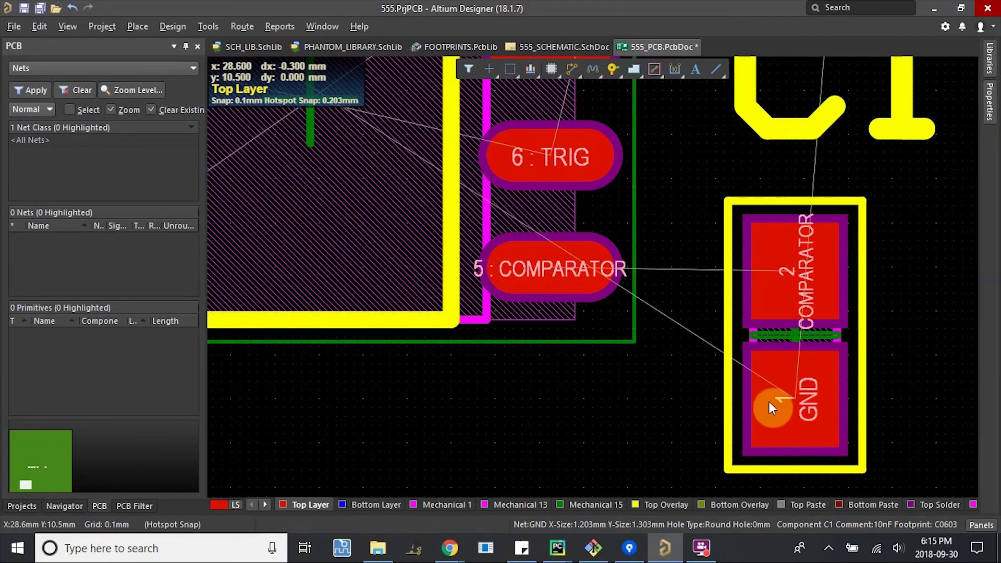
Step: Check the placement of C1 beside U1 in 3D, and return to the 2D layout
{"action": "scroll", "coordinate": [776, 402], "scroll_direction": "down", "scroll_amount": 2, "text": "ctrl"}
{"action": "key", "text": "3"}
{"action": "scroll", "coordinate": [703, 367], "scroll_direction": "down", "scroll_amount": 6, "text": "ctrl"}
{"action": "scroll", "coordinate": [537, 371], "scroll_direction": "up", "scroll_amount": 6, "text": "ctrl"}
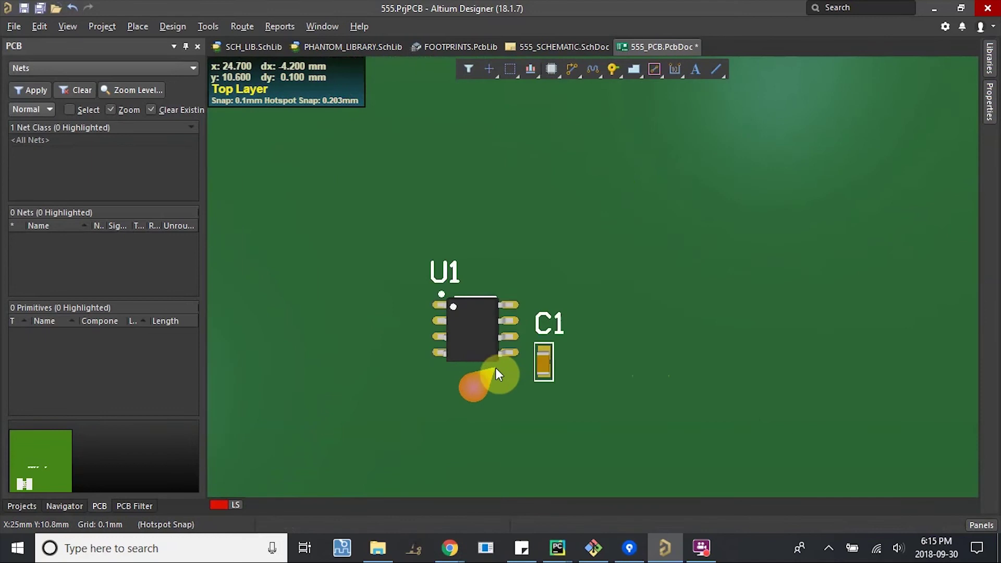
{"action": "key", "text": "2"}
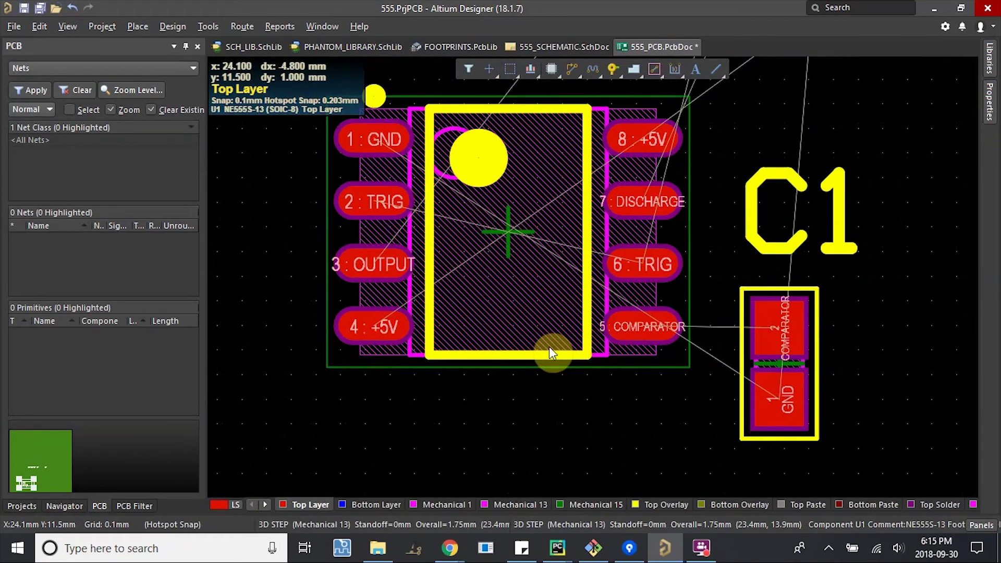
{"action": "scroll", "coordinate": [673, 336], "scroll_direction": "down", "scroll_amount": 2, "text": "ctrl"}
{"action": "right_click_drag", "start_coordinate": [589, 342], "coordinate": [398, 331]}
{"action": "right_click_drag", "start_coordinate": [446, 290], "coordinate": [480, 286]}
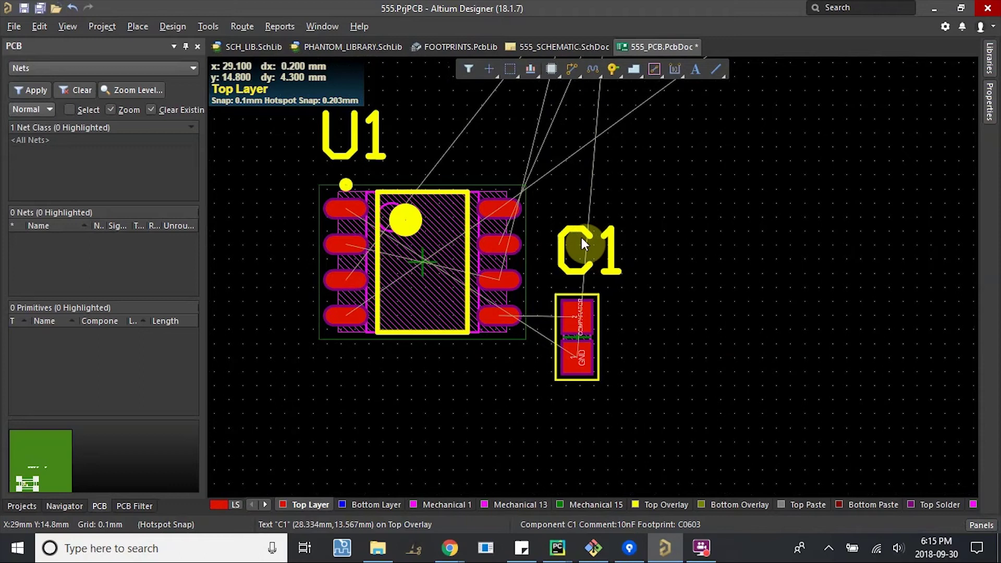
Step: Rotate the C1 designator to vertical and place it on the side of the capacitor facing away from U1
{"action": "left_click_drag", "start_coordinate": [568, 261], "coordinate": [668, 373]}
{"action": "key", "text": "space"}
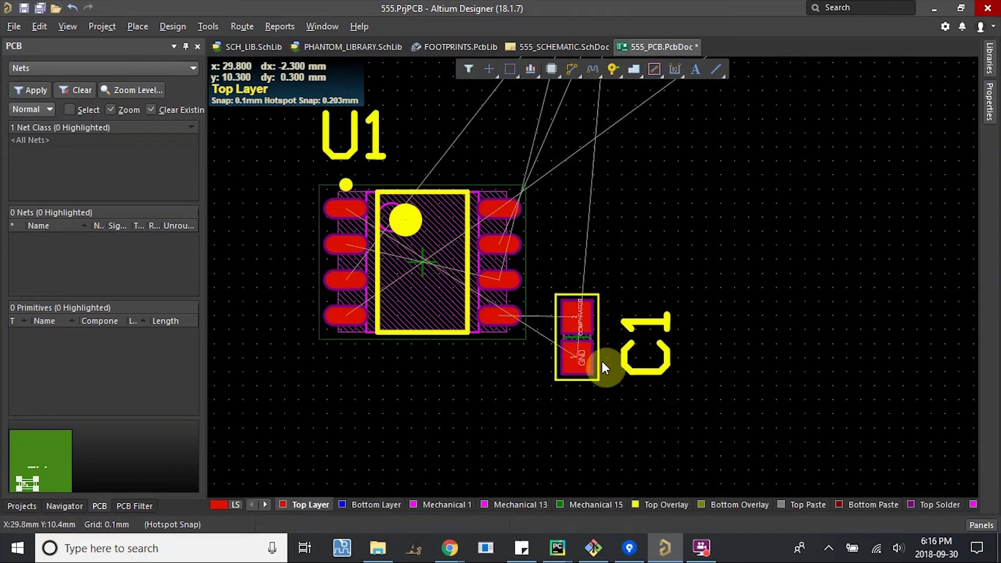
{"action": "left_click", "coordinate": [577, 352]}
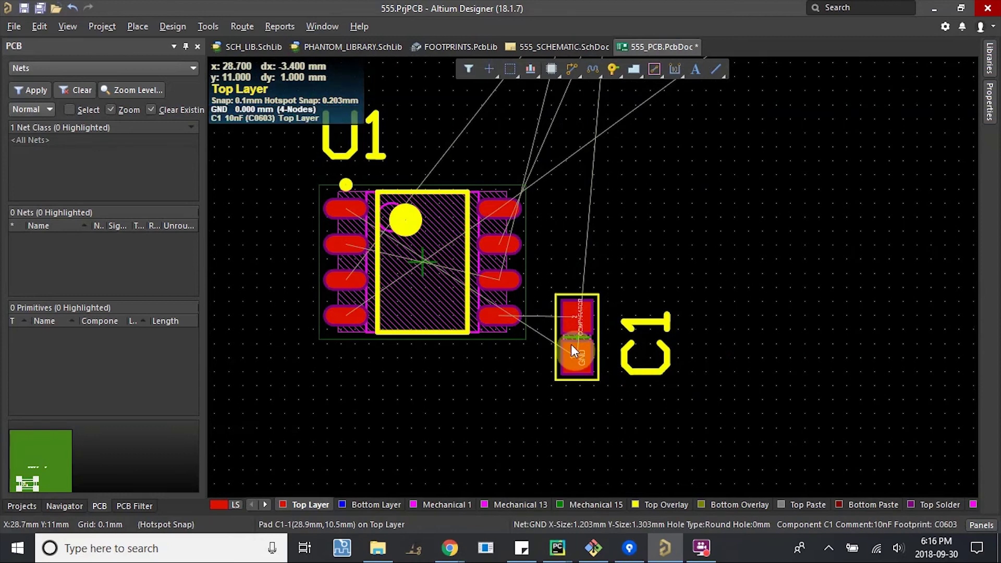
Step: Move C1 slightly farther from U1, trying its rotations and keeping it vertical with the COMPARATOR pad level with pin 5
{"action": "scroll", "coordinate": [571, 344], "scroll_direction": "up", "scroll_amount": 3, "text": "ctrl"}
{"action": "scroll", "coordinate": [572, 343], "scroll_direction": "down", "scroll_amount": 2, "text": "ctrl"}
{"action": "left_click_drag", "start_coordinate": [576, 334], "coordinate": [600, 335]}
{"action": "key", "text": "space"}
{"action": "key", "text": "space"}
{"action": "key", "text": "space"}
{"action": "key", "text": "space"}
{"action": "key", "text": "space"}
{"action": "key", "text": "space"}
Step: Move C2 from the component row to beside U1's GND and TRIG pins and rotate it vertical to match them
{"action": "scroll", "coordinate": [600, 334], "scroll_direction": "down", "scroll_amount": 3, "text": "ctrl"}
{"action": "right_click_drag", "start_coordinate": [618, 230], "coordinate": [502, 349]}
{"action": "scroll", "coordinate": [502, 349], "scroll_direction": "down", "scroll_amount": 1, "text": "ctrl"}
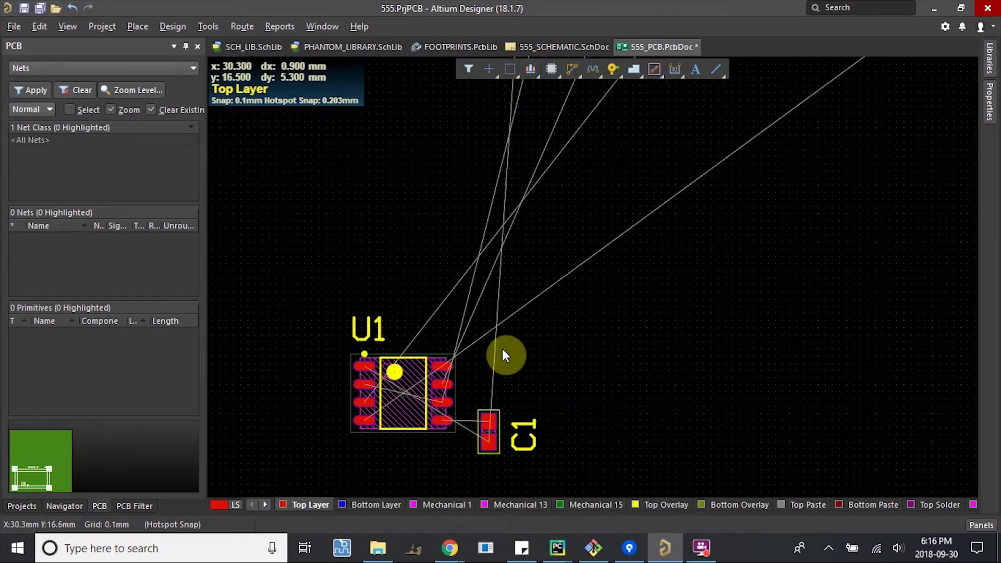
{"action": "scroll", "coordinate": [502, 349], "scroll_direction": "down", "scroll_amount": 1, "text": "ctrl"}
{"action": "right_click_drag", "start_coordinate": [549, 255], "coordinate": [477, 368]}
{"action": "scroll", "coordinate": [708, 228], "scroll_direction": "up", "scroll_amount": 3, "text": "ctrl"}
{"action": "right_click_drag", "start_coordinate": [542, 235], "coordinate": [619, 265]}
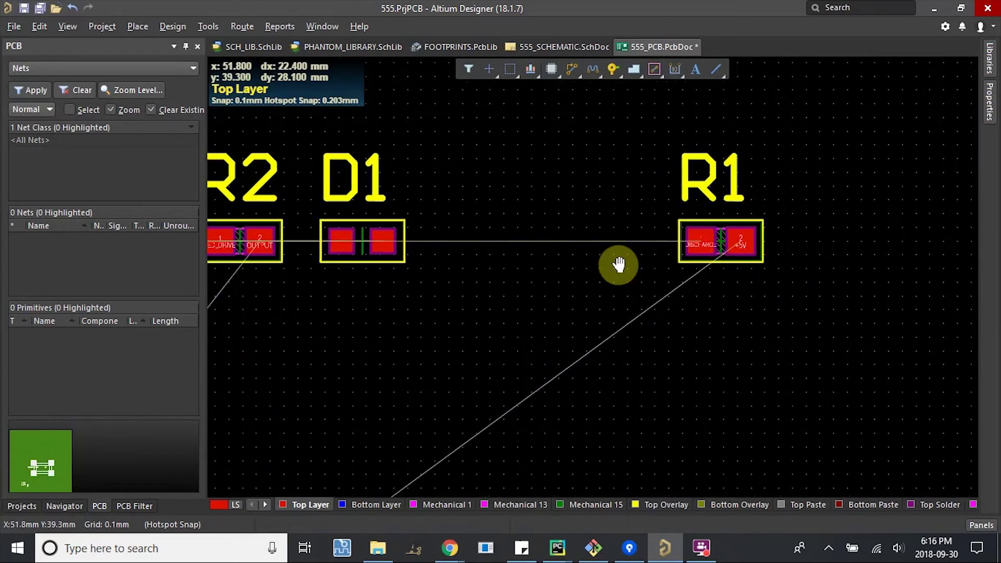
{"action": "scroll", "coordinate": [617, 241], "scroll_direction": "down", "scroll_amount": 3, "text": "ctrl"}
{"action": "scroll", "coordinate": [523, 205], "scroll_direction": "up", "scroll_amount": 2, "text": "ctrl"}
{"action": "scroll", "coordinate": [425, 230], "scroll_direction": "up", "scroll_amount": 3, "text": "ctrl"}
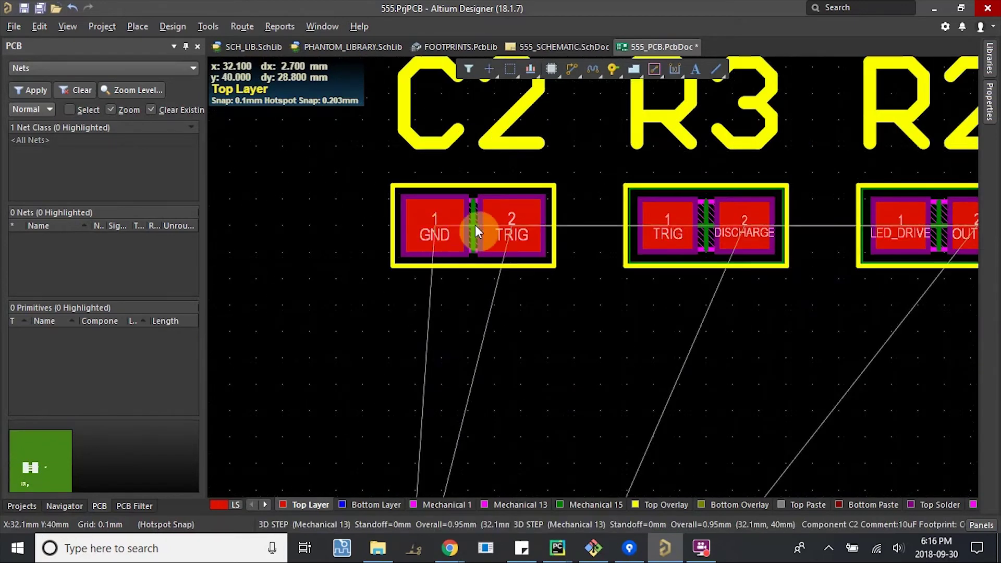
{"action": "scroll", "coordinate": [452, 384], "scroll_direction": "down", "scroll_amount": 3, "text": "ctrl"}
{"action": "left_click_drag", "start_coordinate": [477, 231], "coordinate": [557, 179]}
{"action": "scroll", "coordinate": [359, 393], "scroll_direction": "up", "scroll_amount": 2, "text": "ctrl"}
{"action": "scroll", "coordinate": [536, 135], "scroll_direction": "up", "scroll_amount": 3, "text": "ctrl"}
{"action": "key", "text": "space"}
{"action": "key", "text": "space"}
{"action": "key", "text": "space"}
{"action": "scroll", "coordinate": [589, 216], "scroll_direction": "down", "scroll_amount": 5, "text": "ctrl"}
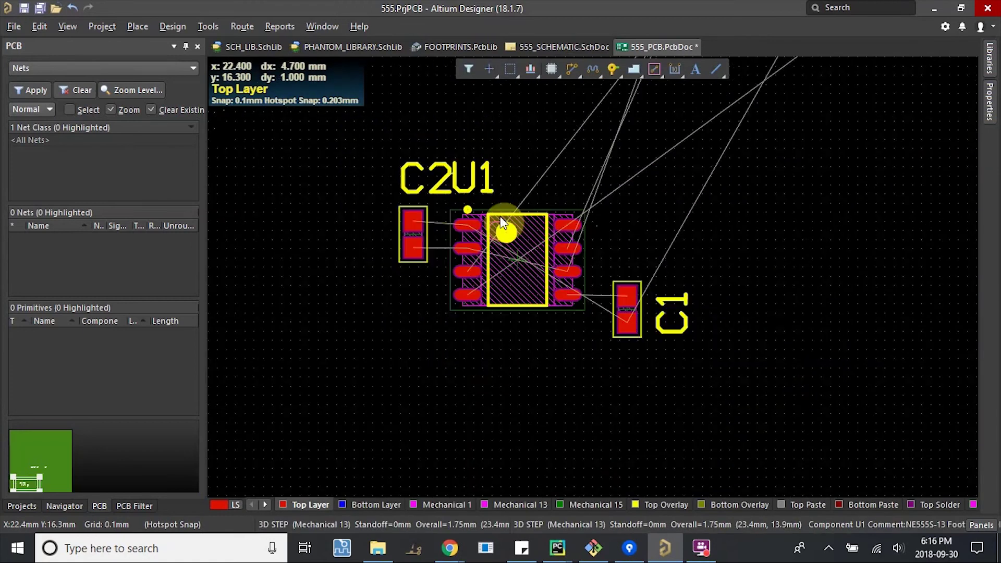
Step: Rotate the C2 designator to vertical and place it on the outer side of the capacitor
{"action": "scroll", "coordinate": [503, 224], "scroll_direction": "down", "scroll_amount": 2, "text": "ctrl"}
{"action": "scroll", "coordinate": [390, 295], "scroll_direction": "up", "scroll_amount": 5, "text": "ctrl"}
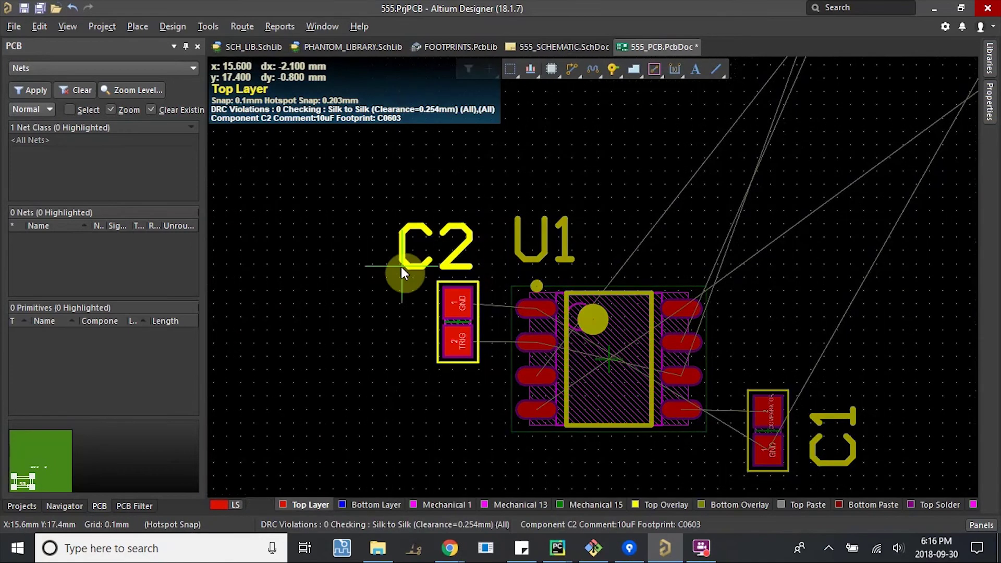
{"action": "key", "text": "space"}
{"action": "left_click_drag", "start_coordinate": [402, 269], "coordinate": [416, 352]}
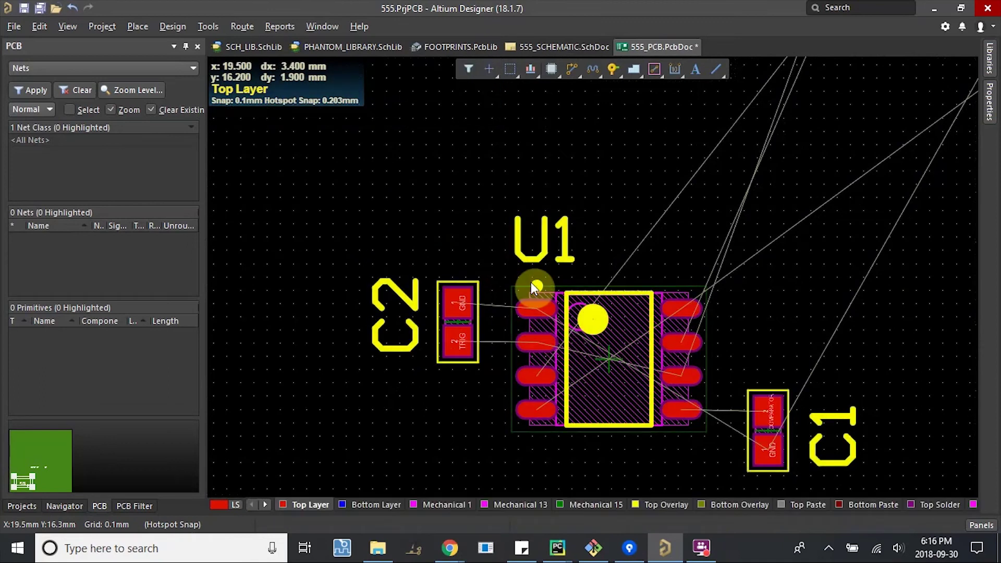
Step: Move R2 and D1 out of the component row and place them side by side below it
{"action": "scroll", "coordinate": [543, 266], "scroll_direction": "down", "scroll_amount": 2, "text": "ctrl"}
{"action": "scroll", "coordinate": [491, 309], "scroll_direction": "up", "scroll_amount": 5, "text": "ctrl"}
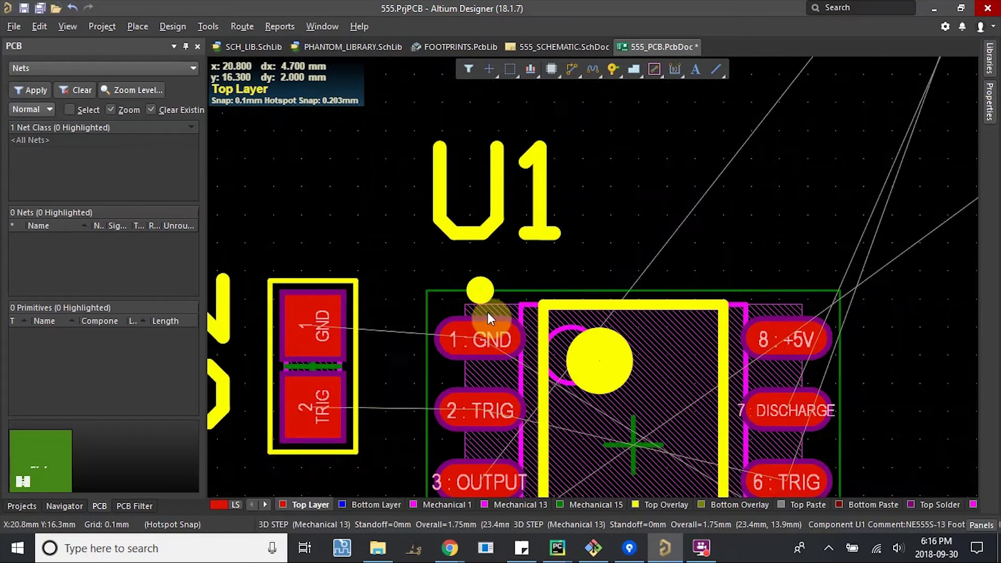
{"action": "scroll", "coordinate": [488, 312], "scroll_direction": "up", "scroll_amount": 1, "text": "ctrl"}
{"action": "scroll", "coordinate": [468, 338], "scroll_direction": "down", "scroll_amount": 3, "text": "ctrl"}
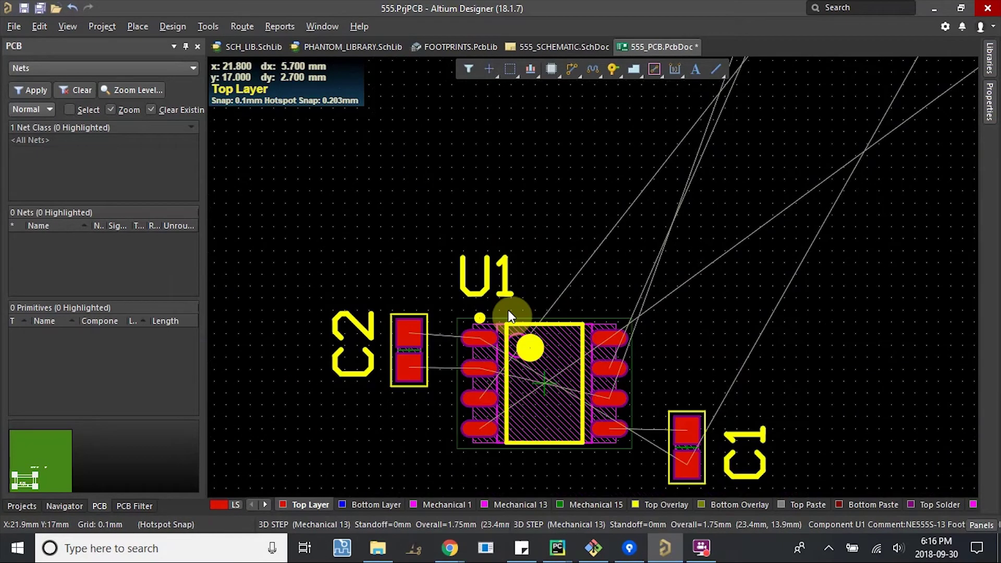
{"action": "scroll", "coordinate": [509, 313], "scroll_direction": "down", "scroll_amount": 2, "text": "ctrl"}
{"action": "right_click_drag", "start_coordinate": [584, 190], "coordinate": [462, 451]}
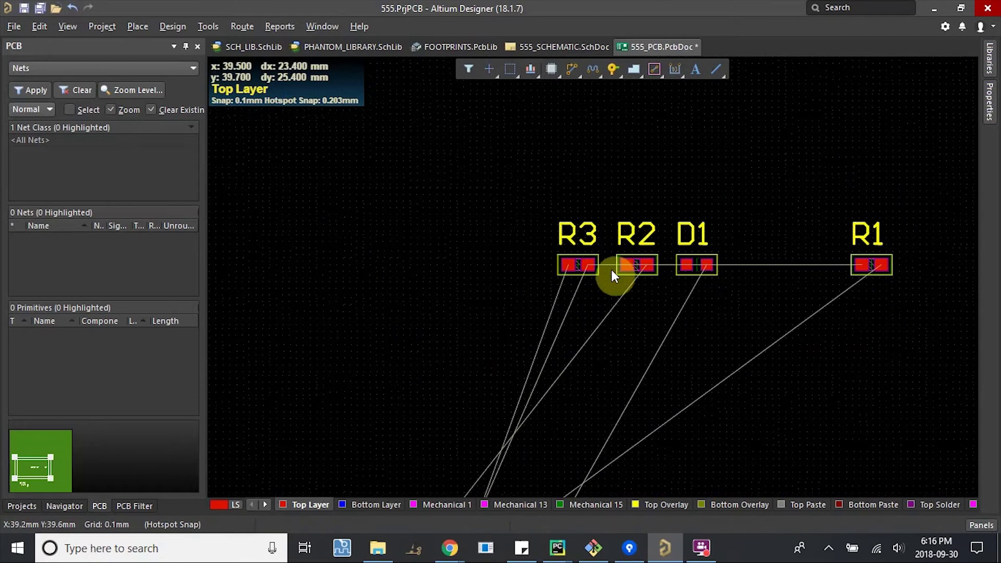
{"action": "scroll", "coordinate": [611, 271], "scroll_direction": "up", "scroll_amount": 3, "text": "ctrl"}
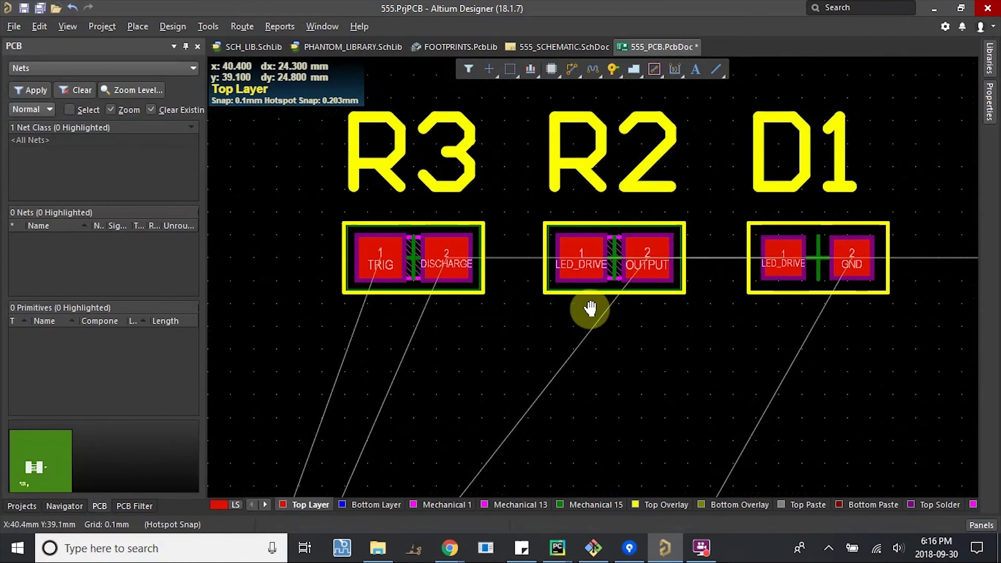
{"action": "left_click_drag", "start_coordinate": [616, 255], "coordinate": [652, 416]}
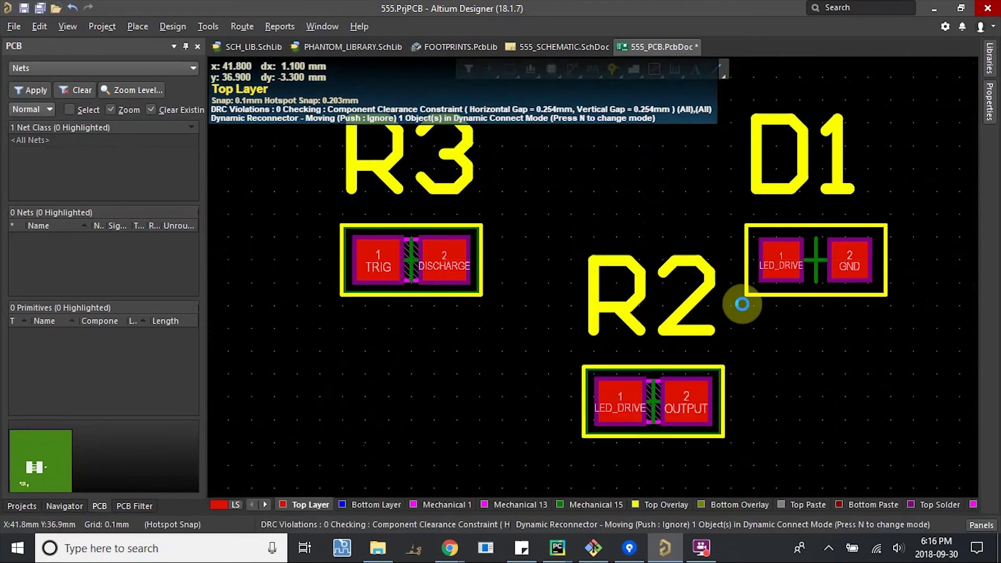
{"action": "left_click_drag", "start_coordinate": [856, 315], "coordinate": [874, 403]}
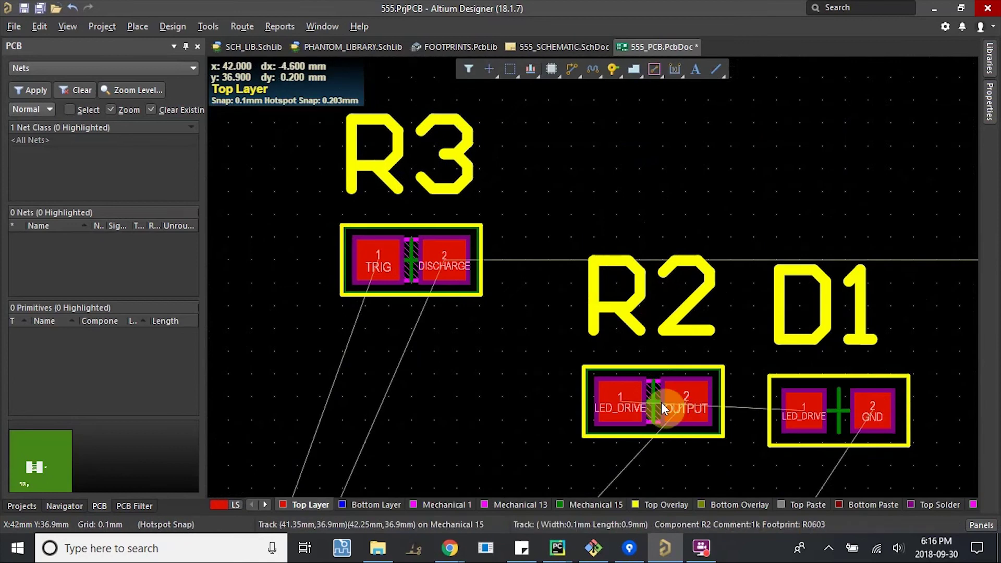
Step: Rotate R2 by 180° so its LED_DRIVE pad faces the LED_DRIVE pad of D1
{"action": "key", "text": "space"}
{"action": "mouse_move", "coordinate": [661, 402]}
{"action": "left_mouse_down"}
{"action": "mouse_move", "coordinate": [651, 384]}
{"action": "mouse_move", "coordinate": [657, 413]}
{"action": "mouse_move", "coordinate": [666, 380]}
{"action": "mouse_move", "coordinate": [654, 385]}
{"action": "mouse_move", "coordinate": [656, 413]}
{"action": "left_mouse_up"}
{"action": "key", "text": "space"}
{"action": "key", "text": "space"}
{"action": "key", "text": "space"}
Step: Bring R1 and R3 down to the area below C2, near U1's lower-left corner
{"action": "scroll", "coordinate": [500, 365], "scroll_direction": "down", "scroll_amount": 5, "text": "ctrl"}
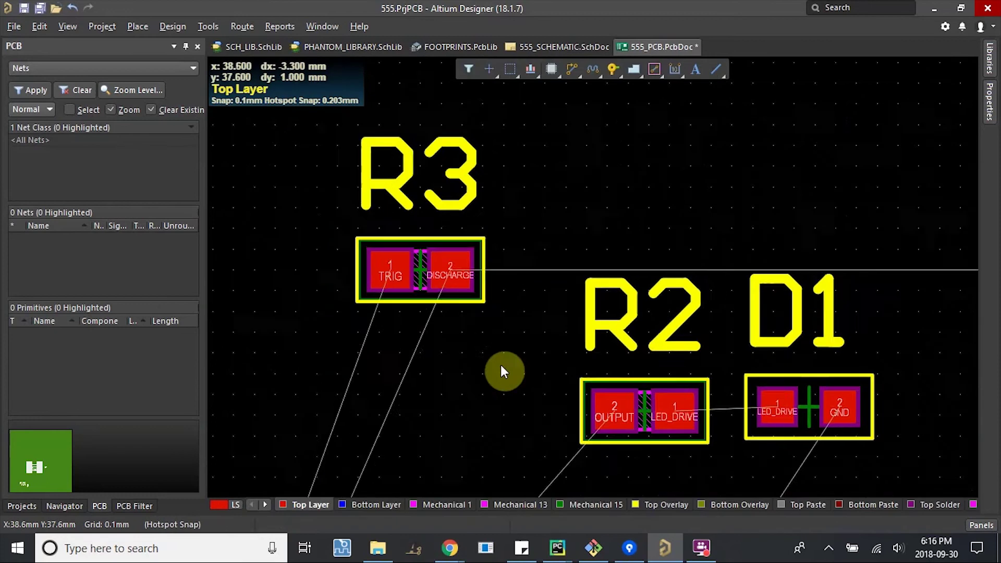
{"action": "left_click_drag", "start_coordinate": [778, 290], "coordinate": [518, 296]}
{"action": "scroll", "coordinate": [520, 298], "scroll_direction": "down", "scroll_amount": 3, "text": "ctrl"}
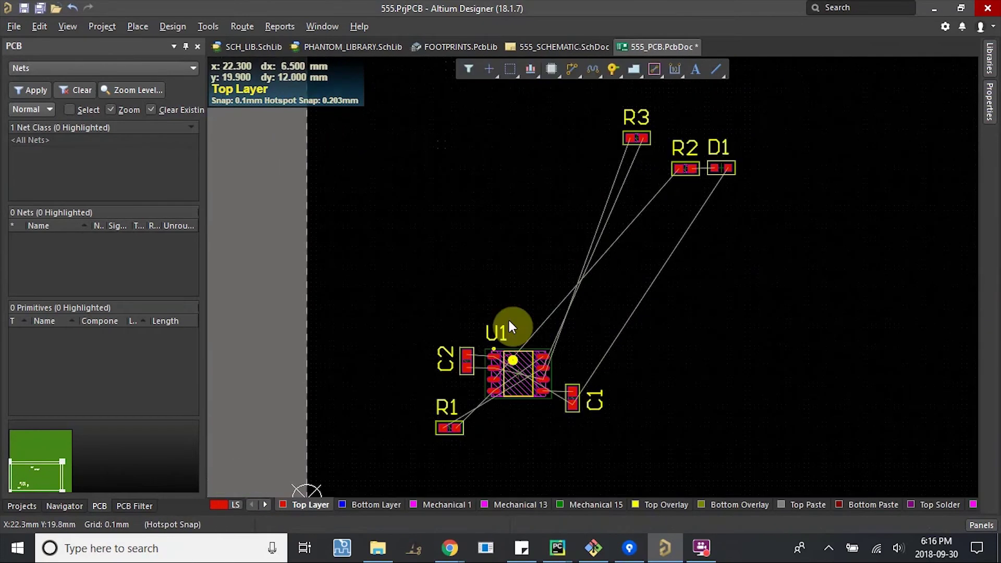
{"action": "left_click_drag", "start_coordinate": [645, 136], "coordinate": [418, 409]}
{"action": "scroll", "coordinate": [417, 409], "scroll_direction": "up", "scroll_amount": 5, "text": "ctrl"}
{"action": "right_click_drag", "start_coordinate": [431, 426], "coordinate": [361, 321]}
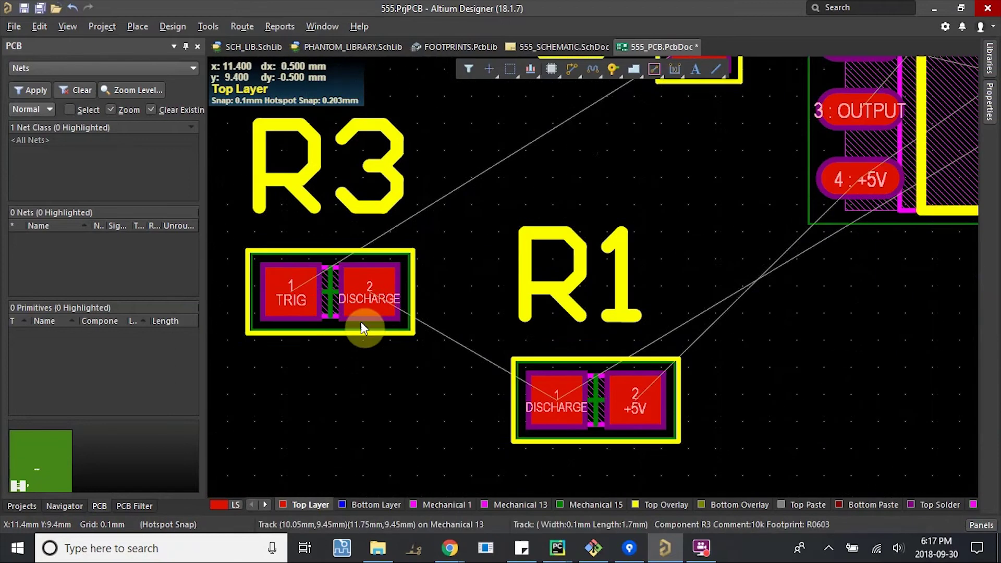
Step: Move R1 closer to U1's +5V pin 4 and place its designator below the resistor
{"action": "right_click_drag", "start_coordinate": [505, 246], "coordinate": [475, 260]}
{"action": "left_click_drag", "start_coordinate": [577, 409], "coordinate": [749, 350]}
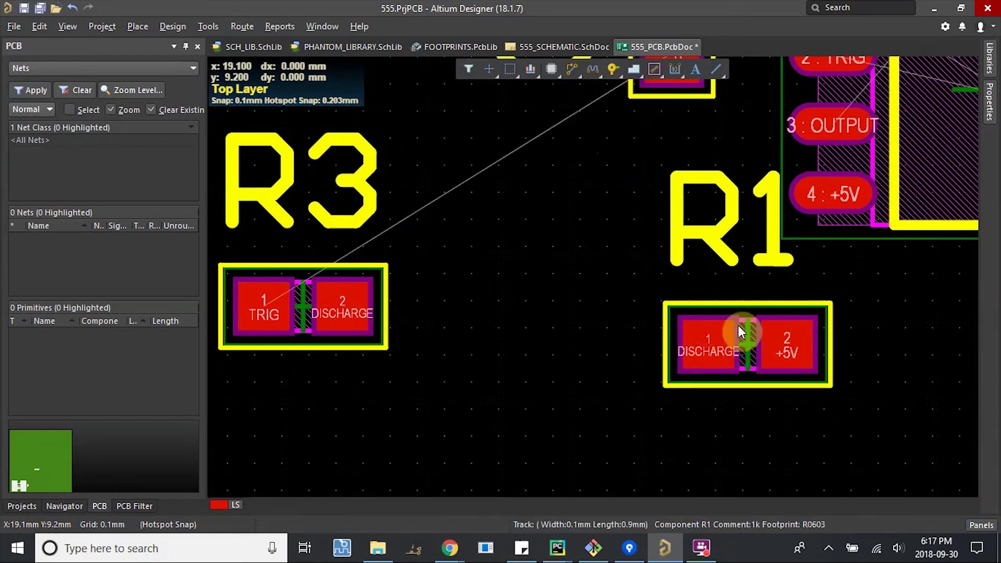
{"action": "left_click_drag", "start_coordinate": [701, 220], "coordinate": [701, 492]}
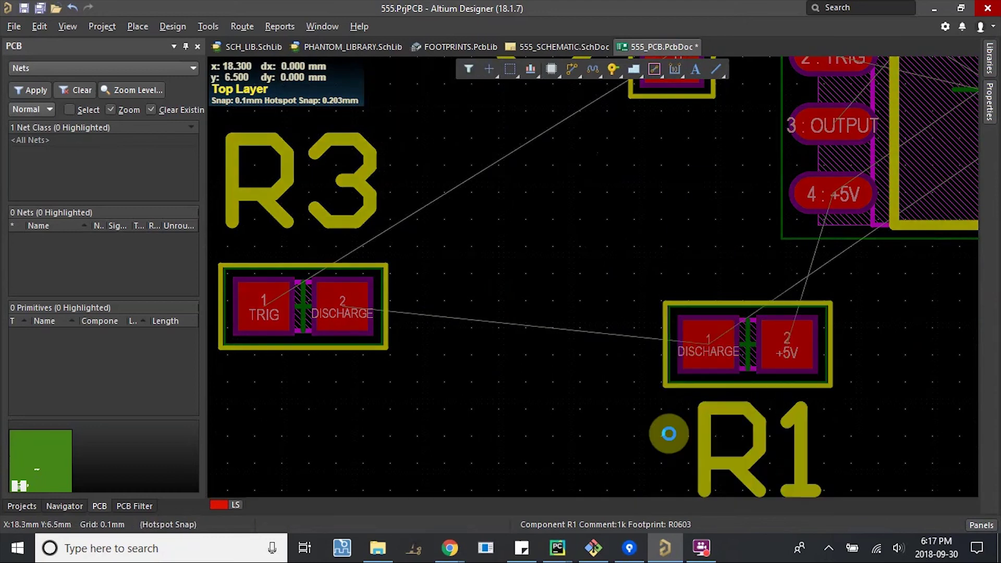
{"action": "right_click_drag", "start_coordinate": [722, 461], "coordinate": [670, 315]}
{"action": "left_click_drag", "start_coordinate": [670, 316], "coordinate": [653, 360]}
{"action": "scroll", "coordinate": [650, 275], "scroll_direction": "down", "scroll_amount": 4, "text": "ctrl"}
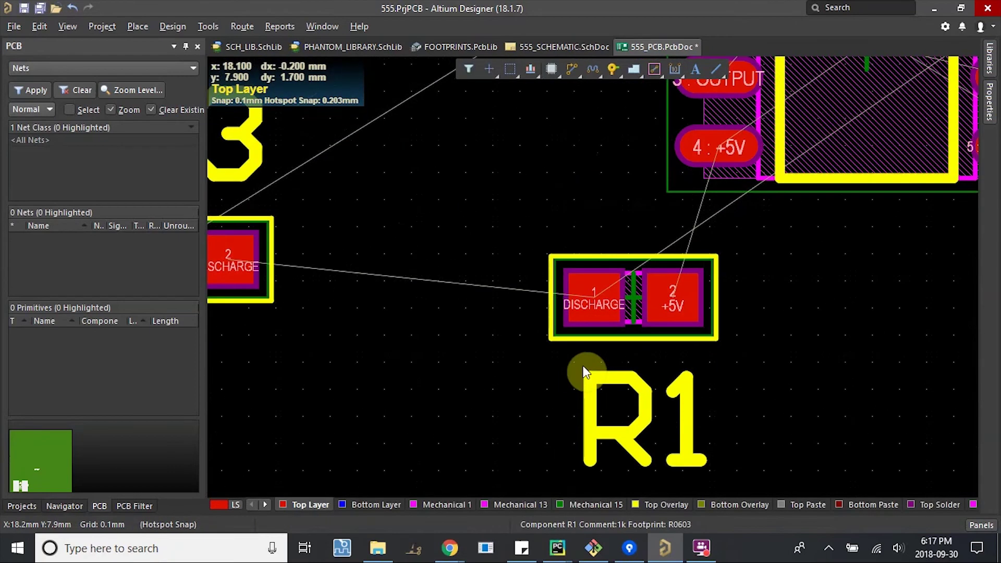
Step: Shift R1 so its +5V pad lines up directly below pin 4 of U1
{"action": "left_click_drag", "start_coordinate": [605, 332], "coordinate": [631, 316]}
{"action": "right_click_drag", "start_coordinate": [628, 277], "coordinate": [597, 312]}
{"action": "scroll", "coordinate": [621, 290], "scroll_direction": "up", "scroll_amount": 5, "text": "ctrl"}
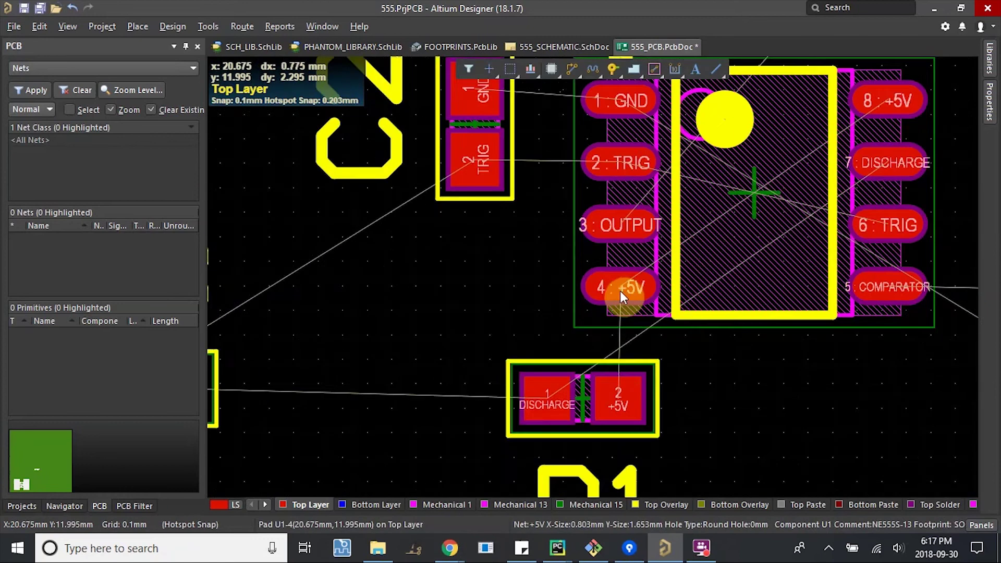
Step: Move R3 between C2 and R1 and rotate it to a vertical orientation
{"action": "right_click_drag", "start_coordinate": [548, 361], "coordinate": [603, 339]}
{"action": "scroll", "coordinate": [603, 339], "scroll_direction": "down", "scroll_amount": 3, "text": "ctrl"}
{"action": "right_click_drag", "start_coordinate": [487, 348], "coordinate": [565, 353]}
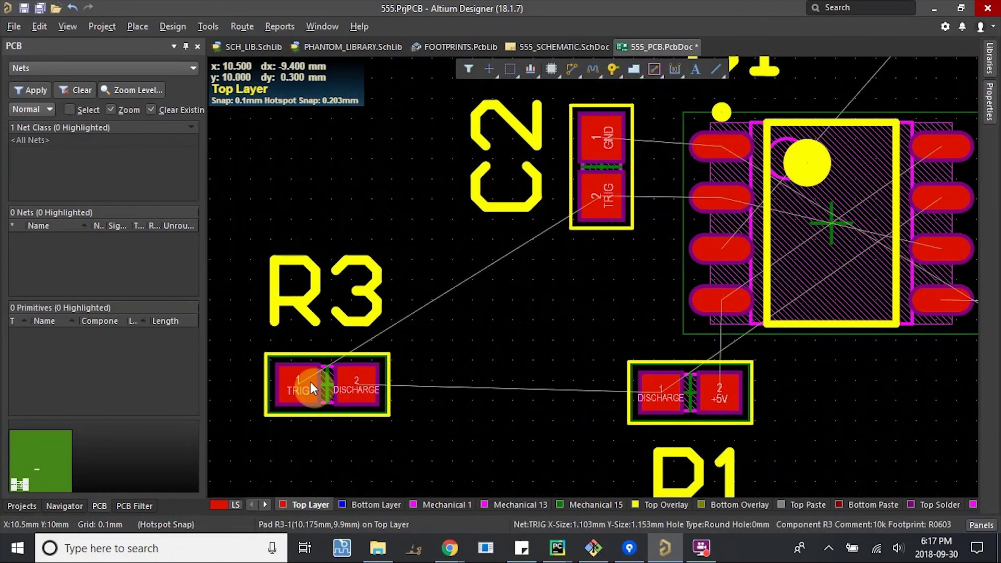
{"action": "scroll", "coordinate": [324, 387], "scroll_direction": "up", "scroll_amount": 3, "text": "ctrl"}
{"action": "left_click_drag", "start_coordinate": [330, 392], "coordinate": [761, 264]}
{"action": "key", "text": "space"}
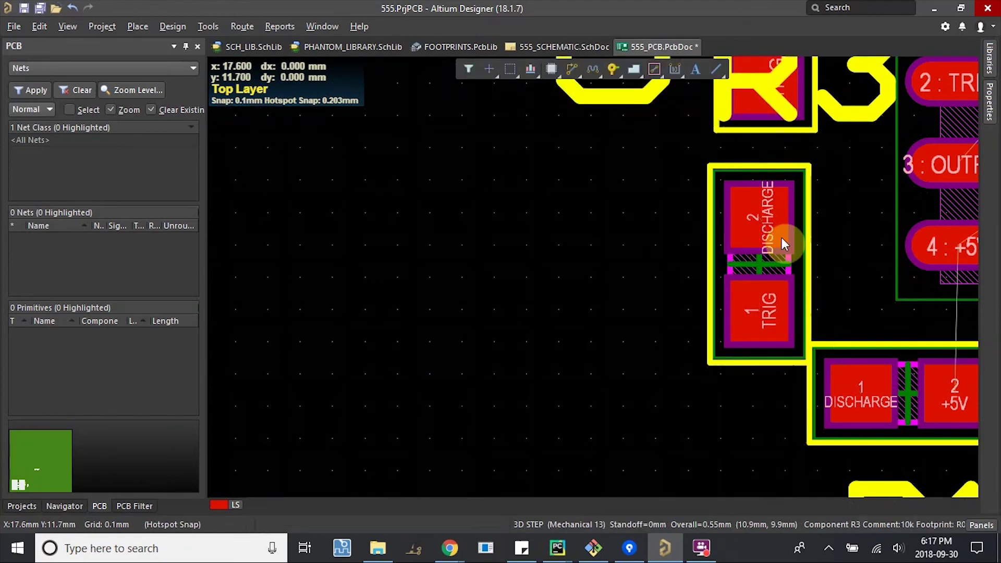
Step: Shift R1 slightly away from R3 to leave clearance between their outlines
{"action": "right_click_drag", "start_coordinate": [781, 238], "coordinate": [423, 321]}
{"action": "scroll", "coordinate": [316, 326], "scroll_direction": "down", "scroll_amount": 3, "text": "ctrl"}
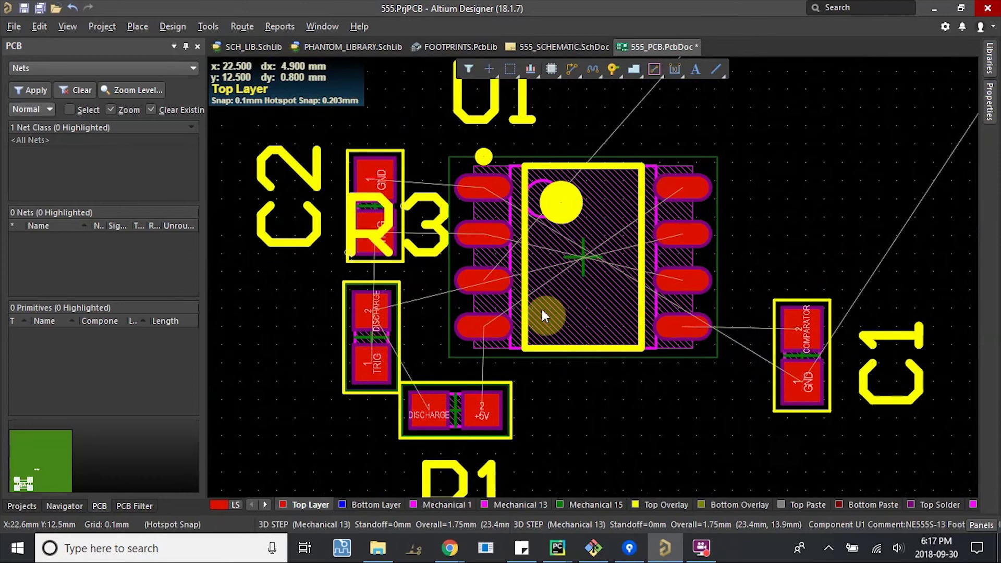
{"action": "scroll", "coordinate": [613, 303], "scroll_direction": "up", "scroll_amount": 1, "text": "ctrl"}
{"action": "scroll", "coordinate": [643, 299], "scroll_direction": "down", "scroll_amount": 2, "text": "ctrl"}
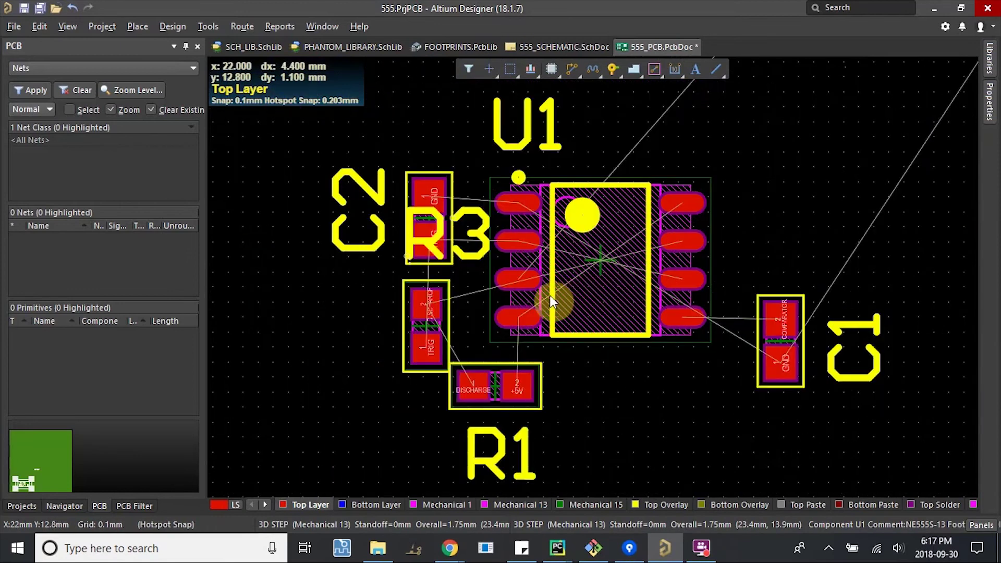
{"action": "right_click_drag", "start_coordinate": [480, 313], "coordinate": [523, 328]}
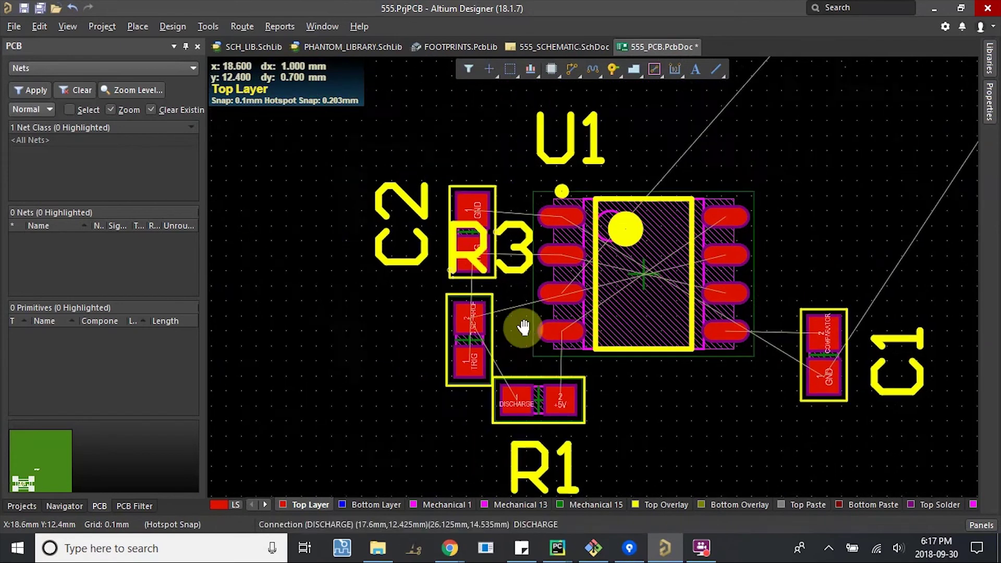
{"action": "scroll", "coordinate": [523, 328], "scroll_direction": "up", "scroll_amount": 3, "text": "ctrl"}
{"action": "right_click_drag", "start_coordinate": [578, 438], "coordinate": [518, 314]}
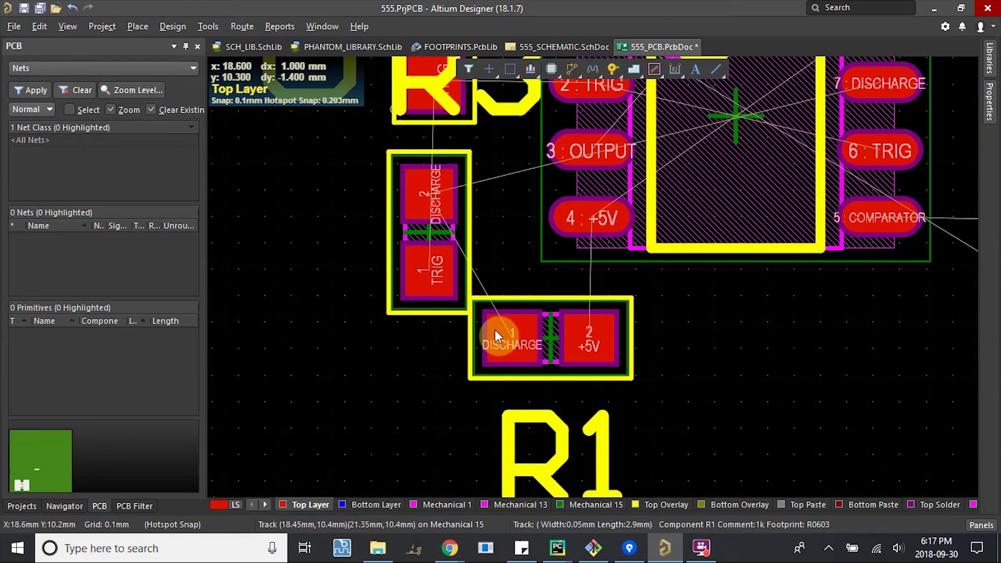
{"action": "left_click_drag", "start_coordinate": [495, 335], "coordinate": [487, 290]}
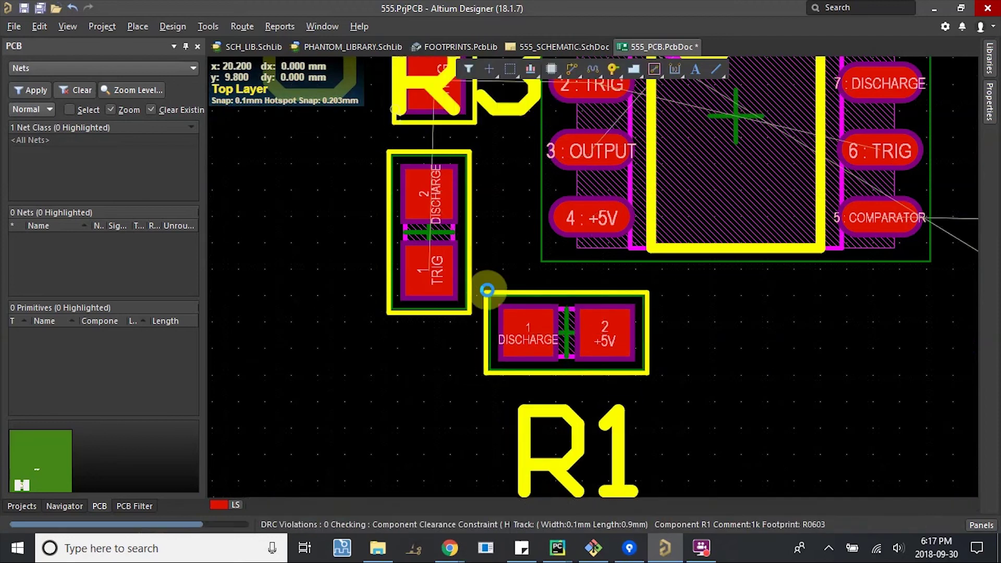
Step: Rotate the R3 designator to vertical and place it beside R3, under the C2 designator
{"action": "scroll", "coordinate": [488, 290], "scroll_direction": "down", "scroll_amount": 2, "text": "ctrl"}
{"action": "right_click_drag", "start_coordinate": [488, 290], "coordinate": [532, 368]}
{"action": "scroll", "coordinate": [589, 250], "scroll_direction": "up", "scroll_amount": 2, "text": "ctrl"}
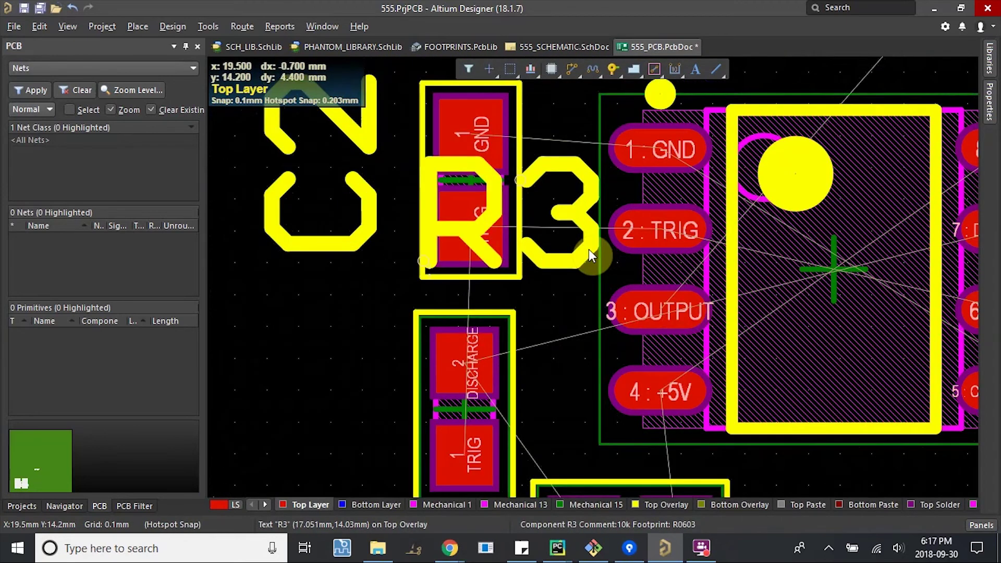
{"action": "left_click_drag", "start_coordinate": [571, 250], "coordinate": [443, 450]}
{"action": "key", "text": "space"}
{"action": "right_click_drag", "start_coordinate": [626, 356], "coordinate": [575, 311]}
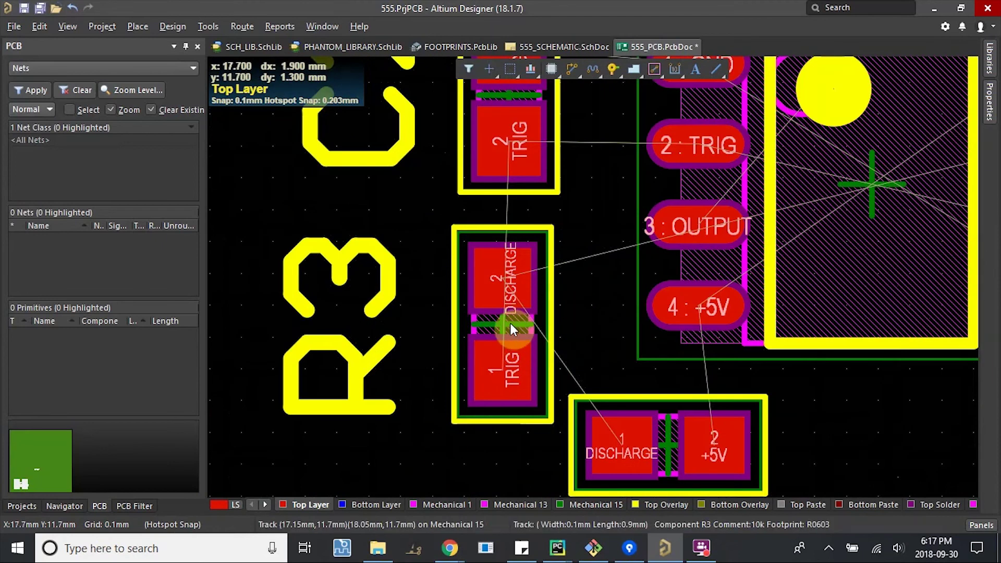
Step: Rotate R3 by 180° so its TRIG pad faces C2's TRIG pad, and return its designator to R3's outer side
{"action": "mouse_move", "coordinate": [510, 324]}
{"action": "left_mouse_down"}
{"action": "mouse_move", "coordinate": [503, 315]}
{"action": "mouse_move", "coordinate": [500, 330]}
{"action": "mouse_move", "coordinate": [511, 318]}
{"action": "mouse_move", "coordinate": [510, 330]}
{"action": "left_mouse_up"}
{"action": "key", "text": "space"}
{"action": "key", "text": "space"}
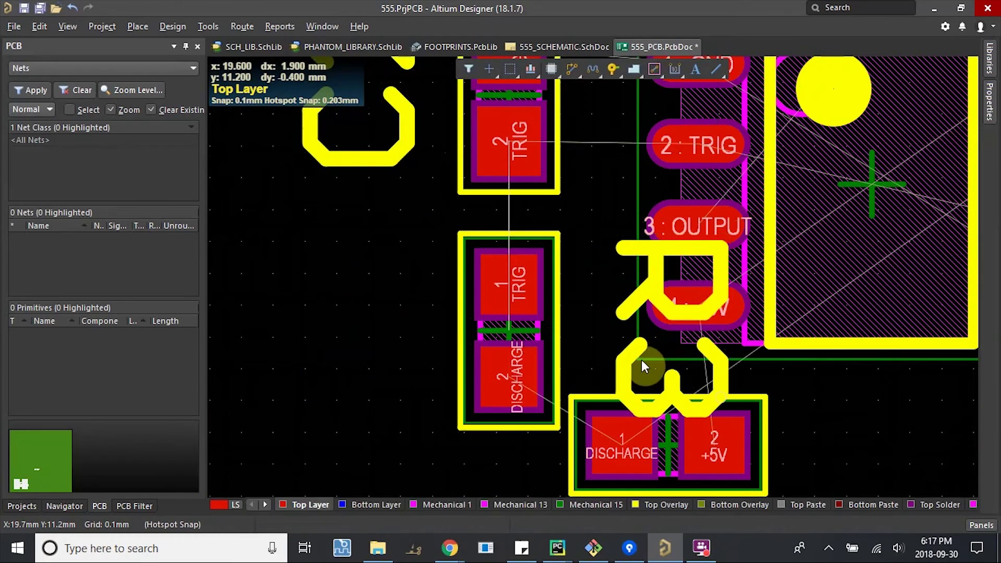
{"action": "left_click_drag", "start_coordinate": [626, 358], "coordinate": [628, 358]}
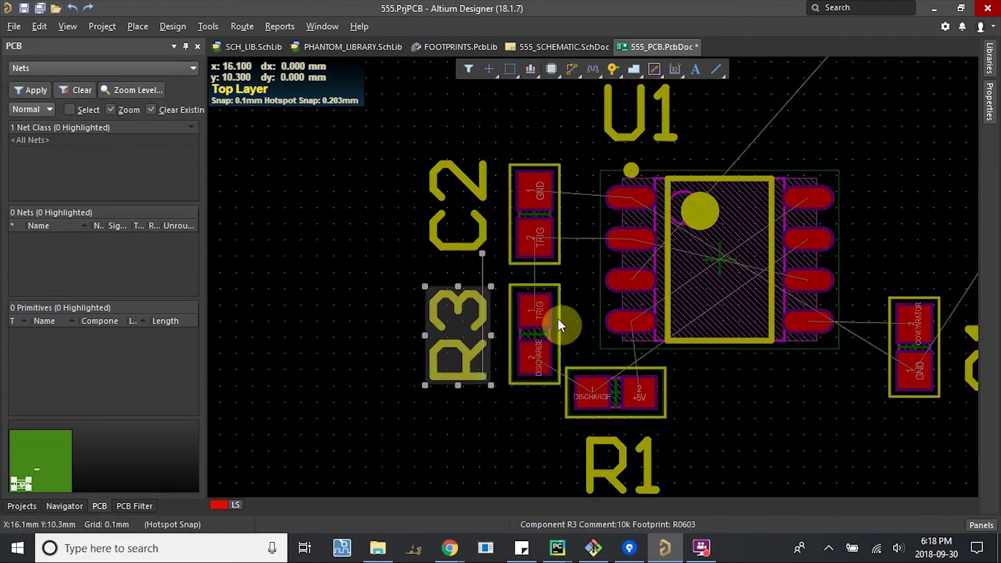
Step: Move R1 directly below R3 so their DISCHARGE pads line up vertically
{"action": "scroll", "coordinate": [553, 321], "scroll_direction": "up", "scroll_amount": 2, "text": "ctrl"}
{"action": "right_click_drag", "start_coordinate": [532, 299], "coordinate": [521, 318]}
{"action": "scroll", "coordinate": [520, 314], "scroll_direction": "up", "scroll_amount": 2, "text": "ctrl"}
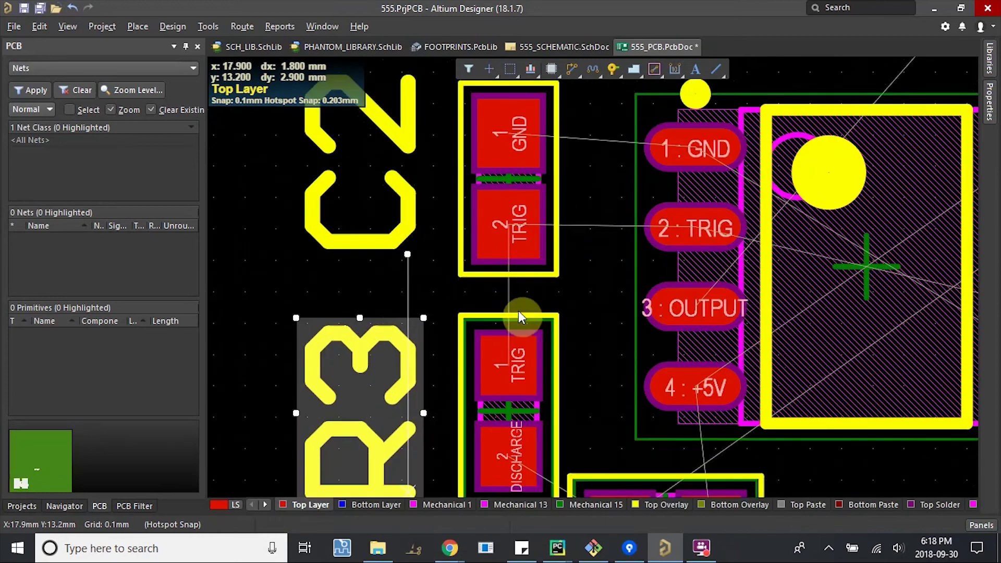
{"action": "right_click_drag", "start_coordinate": [532, 196], "coordinate": [511, 231]}
{"action": "scroll", "coordinate": [634, 282], "scroll_direction": "down", "scroll_amount": 3}
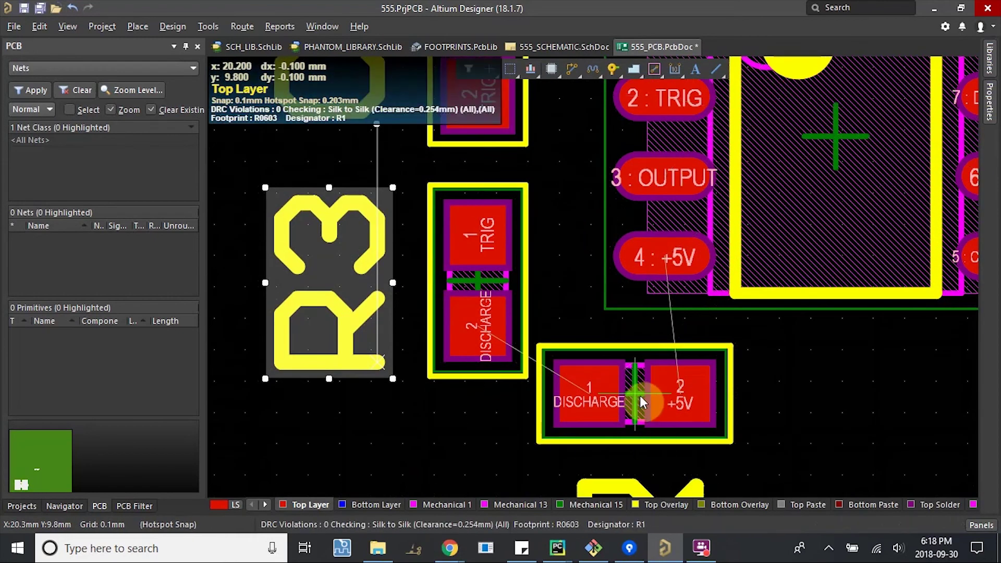
{"action": "left_click_drag", "start_coordinate": [641, 394], "coordinate": [521, 457]}
{"action": "scroll", "coordinate": [524, 313], "scroll_direction": "down", "scroll_amount": 2, "text": "ctrl"}
{"action": "right_click_drag", "start_coordinate": [526, 284], "coordinate": [507, 256]}
{"action": "right_click_drag", "start_coordinate": [509, 317], "coordinate": [486, 338]}
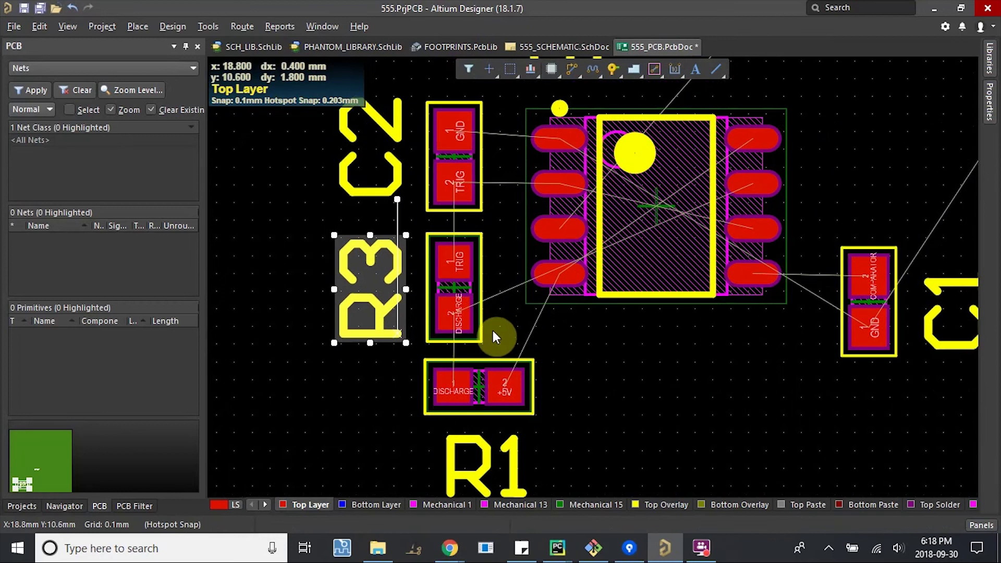
Step: Move R1 from below R3 to just beneath U1's pin 4, bringing its +5V pad closer to that pin, and deselect the R3 designator
{"action": "left_click_drag", "start_coordinate": [478, 406], "coordinate": [553, 352]}
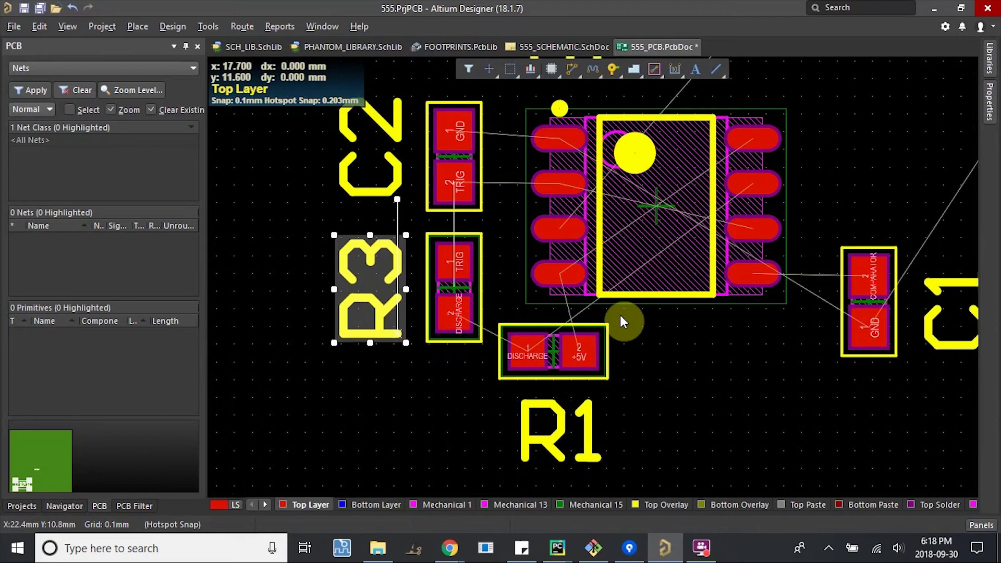
{"action": "scroll", "coordinate": [574, 346], "scroll_direction": "up", "scroll_amount": 2, "text": "ctrl"}
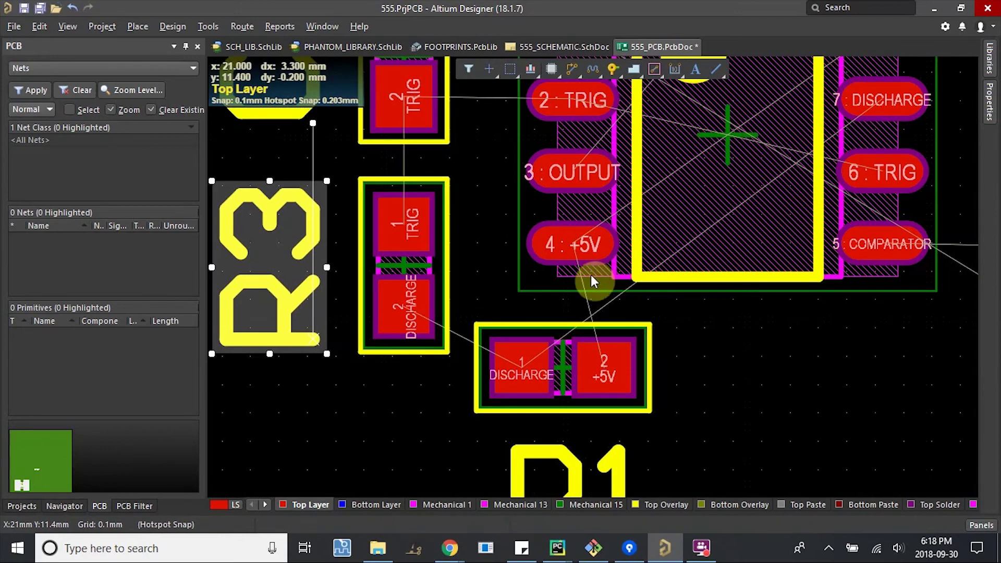
{"action": "right_click_drag", "start_coordinate": [537, 296], "coordinate": [558, 346]}
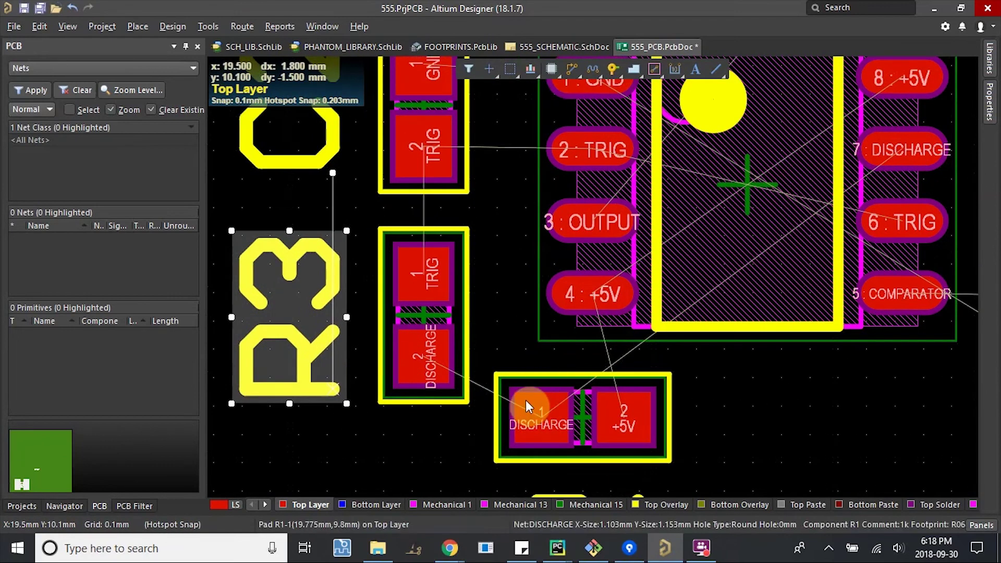
{"action": "left_click", "coordinate": [407, 469]}
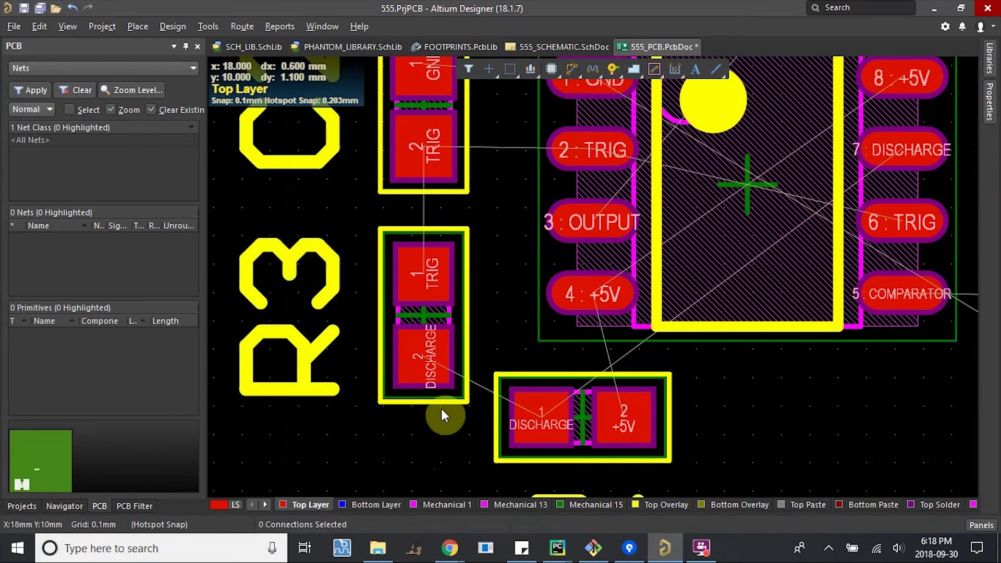
{"action": "scroll", "coordinate": [486, 314], "scroll_direction": "down", "scroll_amount": 2, "text": "ctrl"}
{"action": "scroll", "coordinate": [481, 342], "scroll_direction": "up", "scroll_amount": 2}
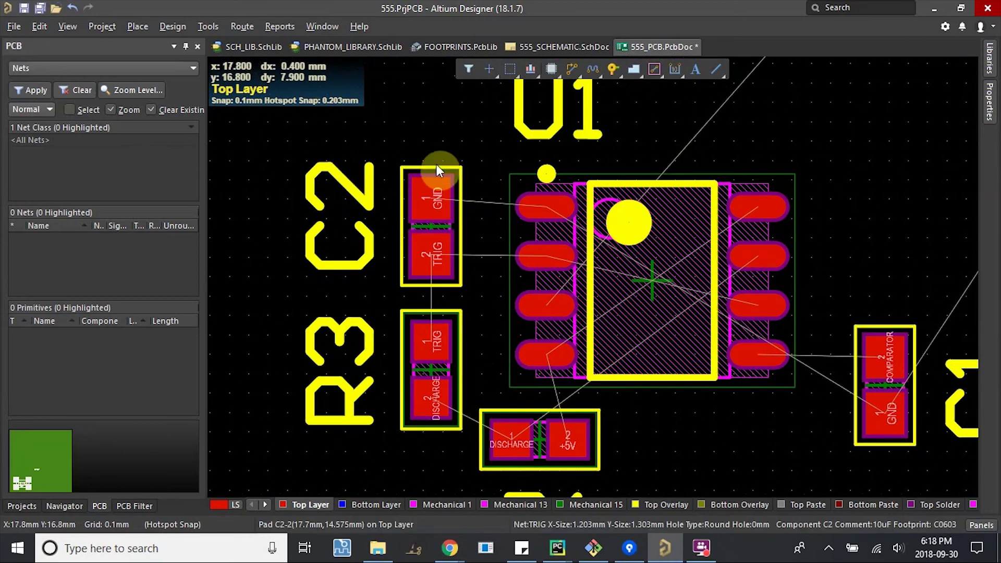
Step: Examine the connection lines between U1's pins and the pads of C2, R3, R1 and C1
{"action": "scroll", "coordinate": [437, 164], "scroll_direction": "up", "scroll_amount": 2, "text": "ctrl"}
{"action": "scroll", "coordinate": [434, 167], "scroll_direction": "up", "scroll_amount": 1, "text": "ctrl"}
{"action": "right_click_drag", "start_coordinate": [490, 311], "coordinate": [472, 250]}
{"action": "scroll", "coordinate": [472, 251], "scroll_direction": "down", "scroll_amount": 1, "text": "ctrl"}
{"action": "scroll", "coordinate": [472, 250], "scroll_direction": "down", "scroll_amount": 1, "text": "ctrl"}
{"action": "right_click_drag", "start_coordinate": [489, 295], "coordinate": [458, 263]}
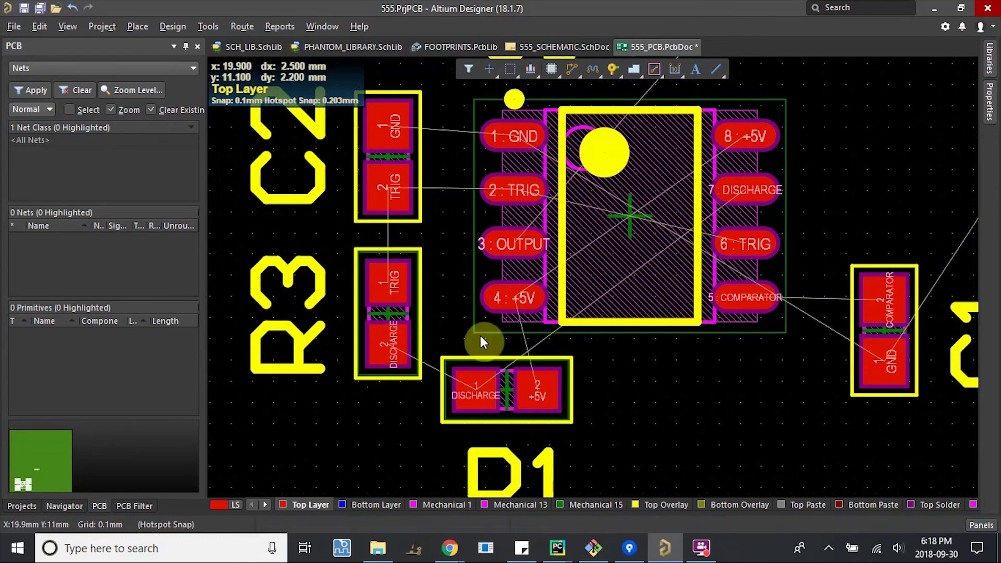
{"action": "right_click_drag", "start_coordinate": [577, 367], "coordinate": [447, 318]}
{"action": "right_click_drag", "start_coordinate": [763, 269], "coordinate": [718, 311]}
{"action": "right_click_drag", "start_coordinate": [580, 249], "coordinate": [716, 280]}
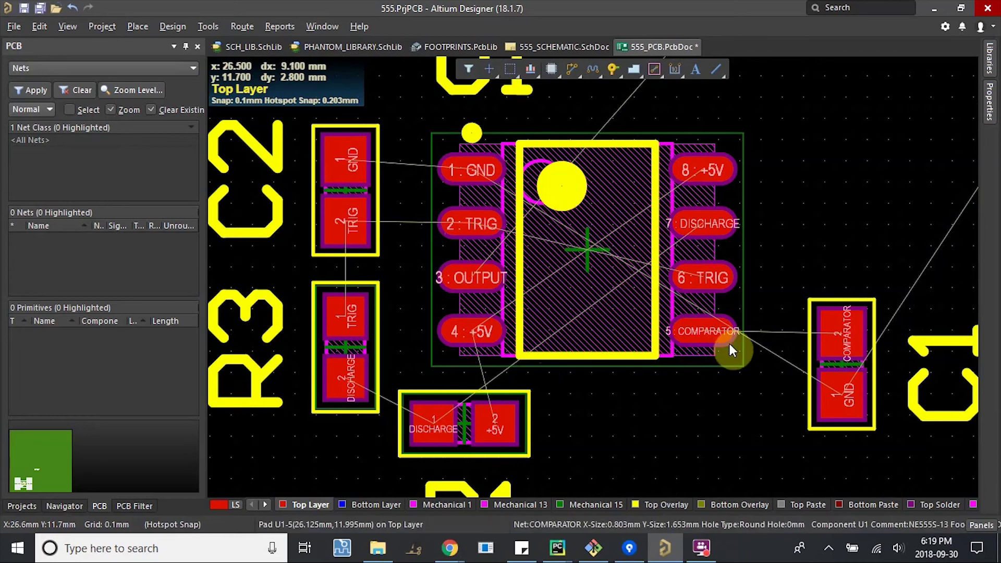
Step: Move R2 and D1 together from the far corner of the board to below U1 and C1, and deselect them
{"action": "scroll", "coordinate": [623, 351], "scroll_direction": "down", "scroll_amount": 6, "text": "ctrl"}
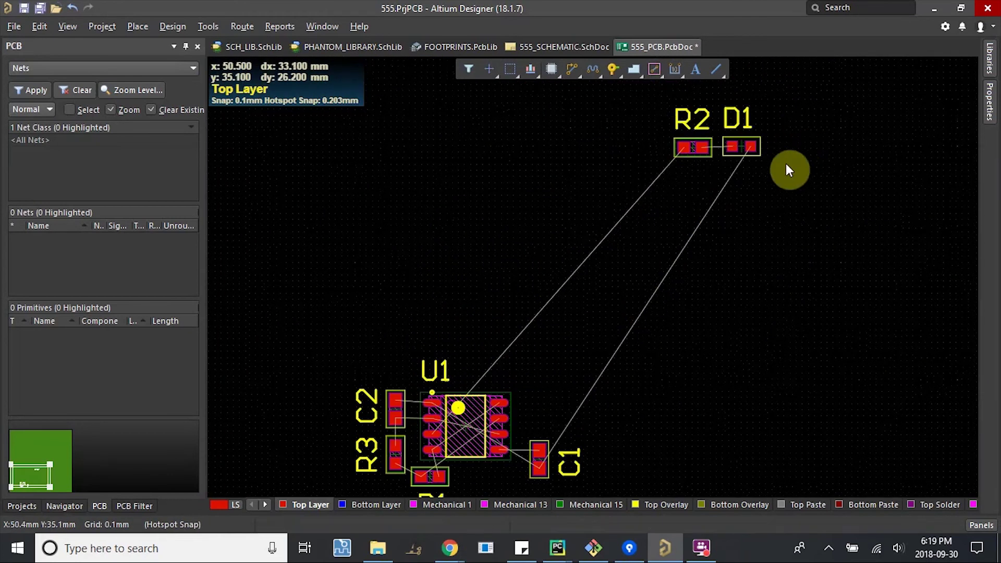
{"action": "left_click_drag", "start_coordinate": [786, 166], "coordinate": [508, 397]}
{"action": "scroll", "coordinate": [448, 308], "scroll_direction": "up", "scroll_amount": 4, "text": "ctrl"}
{"action": "scroll", "coordinate": [447, 309], "scroll_direction": "up", "scroll_amount": 2, "text": "ctrl"}
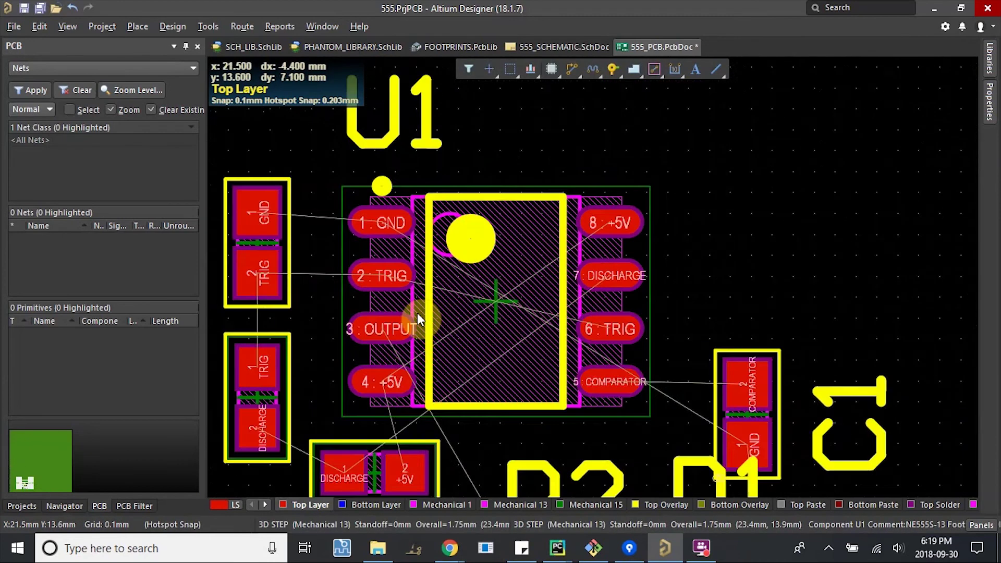
{"action": "right_click_drag", "start_coordinate": [417, 315], "coordinate": [471, 291]}
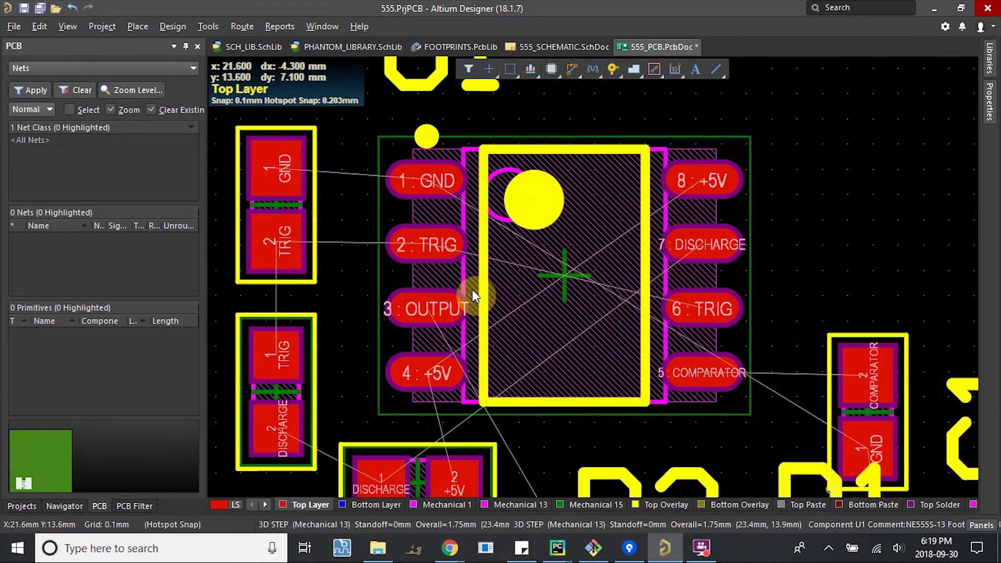
{"action": "scroll", "coordinate": [579, 219], "scroll_direction": "down", "scroll_amount": 2, "text": "ctrl"}
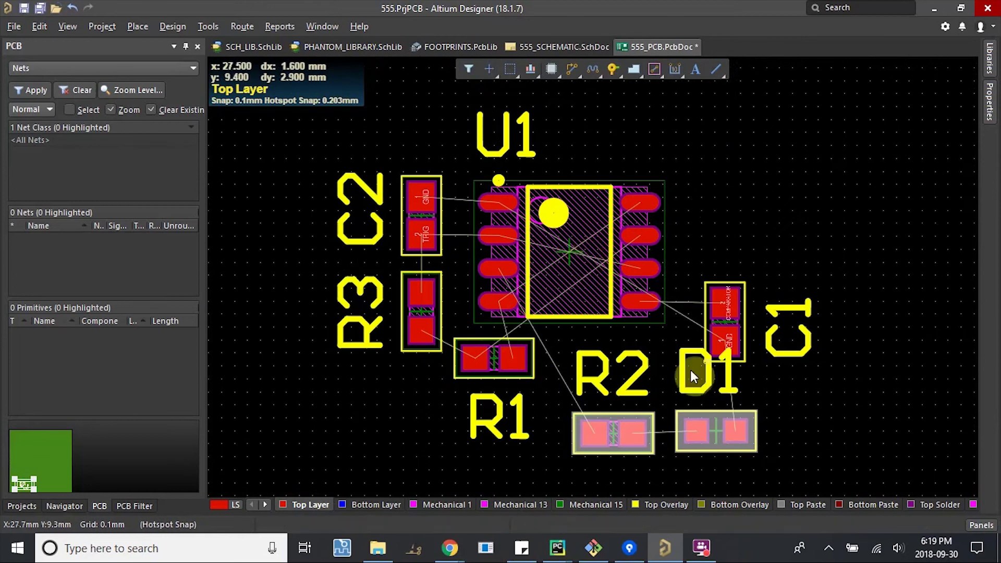
{"action": "scroll", "coordinate": [469, 257], "scroll_direction": "up", "scroll_amount": 1, "text": "ctrl"}
{"action": "scroll", "coordinate": [536, 235], "scroll_direction": "up", "scroll_amount": 1, "text": "ctrl"}
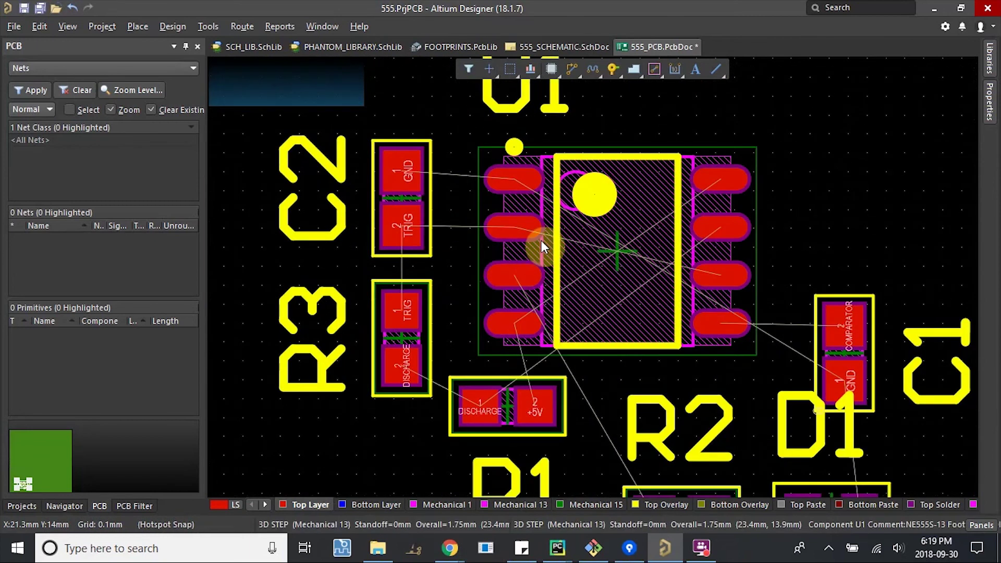
Step: Examine U1's OUTPUT, TRIG, DISCHARGE and COMPARATOR connections to the surrounding components
{"action": "scroll", "coordinate": [418, 251], "scroll_direction": "up", "scroll_amount": 2, "text": "ctrl"}
{"action": "scroll", "coordinate": [431, 236], "scroll_direction": "up", "scroll_amount": 1, "text": "ctrl"}
{"action": "right_click_drag", "start_coordinate": [556, 285], "coordinate": [422, 192]}
{"action": "scroll", "coordinate": [587, 291], "scroll_direction": "down", "scroll_amount": 4, "text": "ctrl"}
{"action": "right_click_drag", "start_coordinate": [578, 185], "coordinate": [561, 245]}
{"action": "scroll", "coordinate": [562, 246], "scroll_direction": "up", "scroll_amount": 2, "text": "ctrl"}
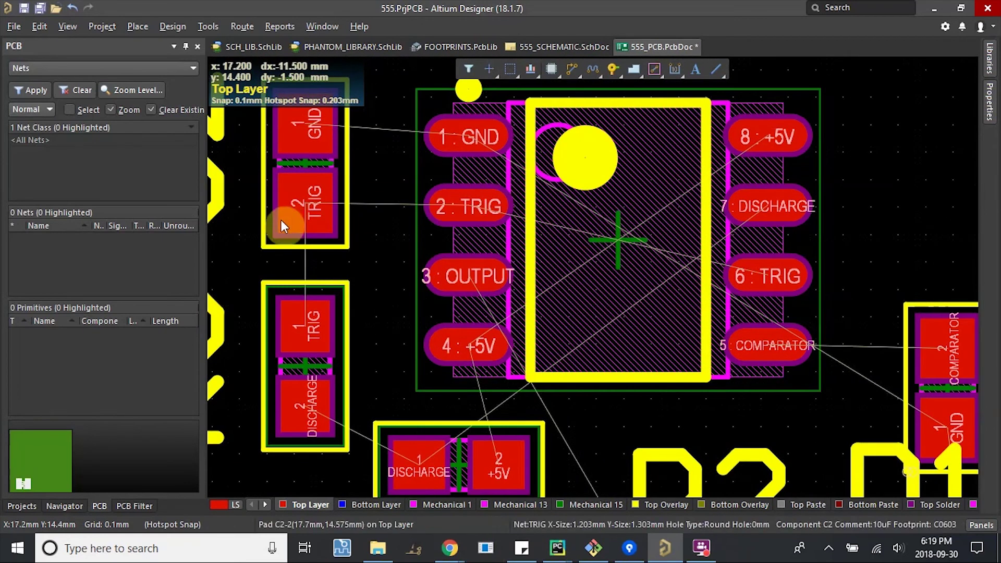
{"action": "scroll", "coordinate": [369, 298], "scroll_direction": "down", "scroll_amount": 3}
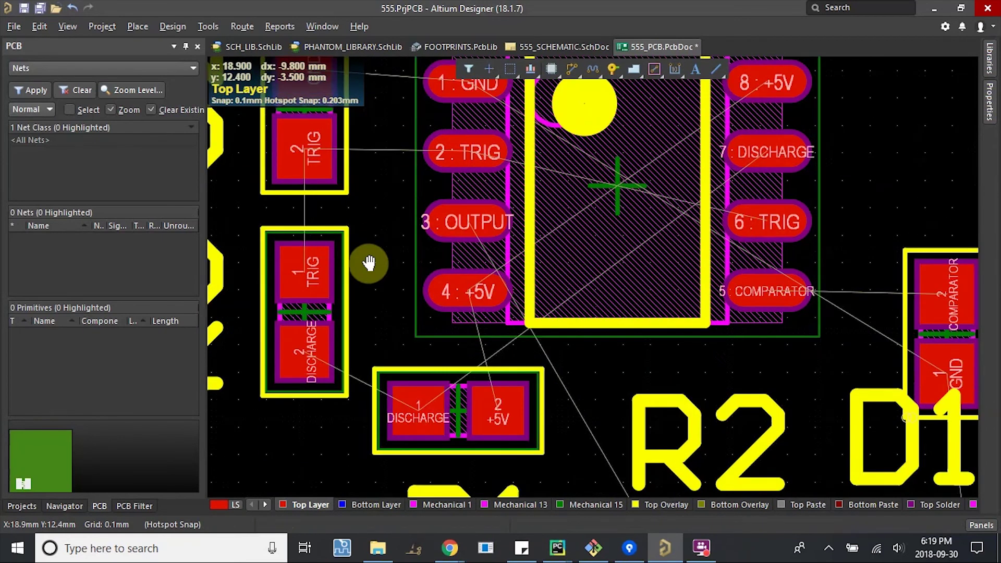
{"action": "scroll", "coordinate": [357, 351], "scroll_direction": "down", "scroll_amount": 1, "text": "ctrl"}
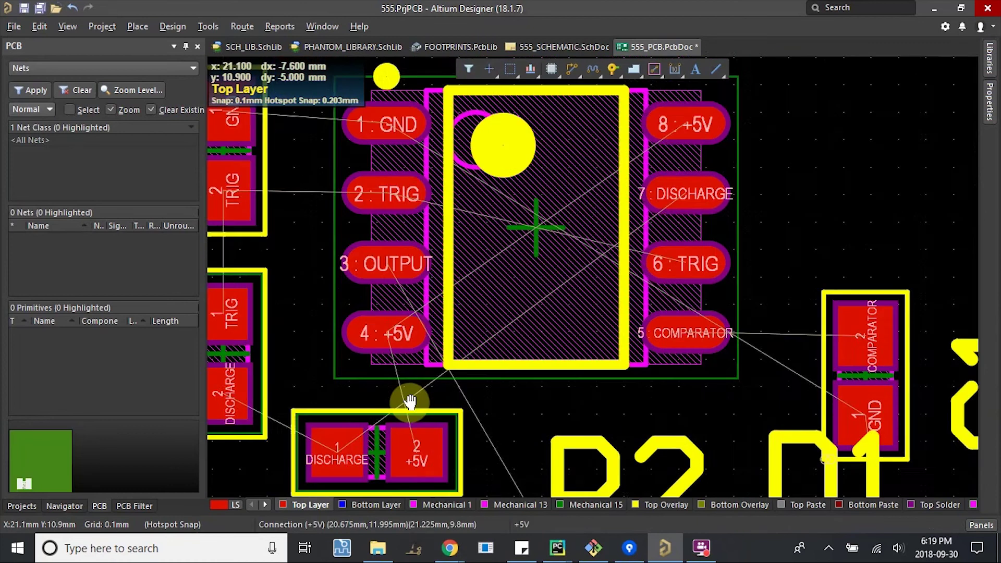
{"action": "scroll", "coordinate": [390, 411], "scroll_direction": "down", "scroll_amount": 1, "text": "ctrl"}
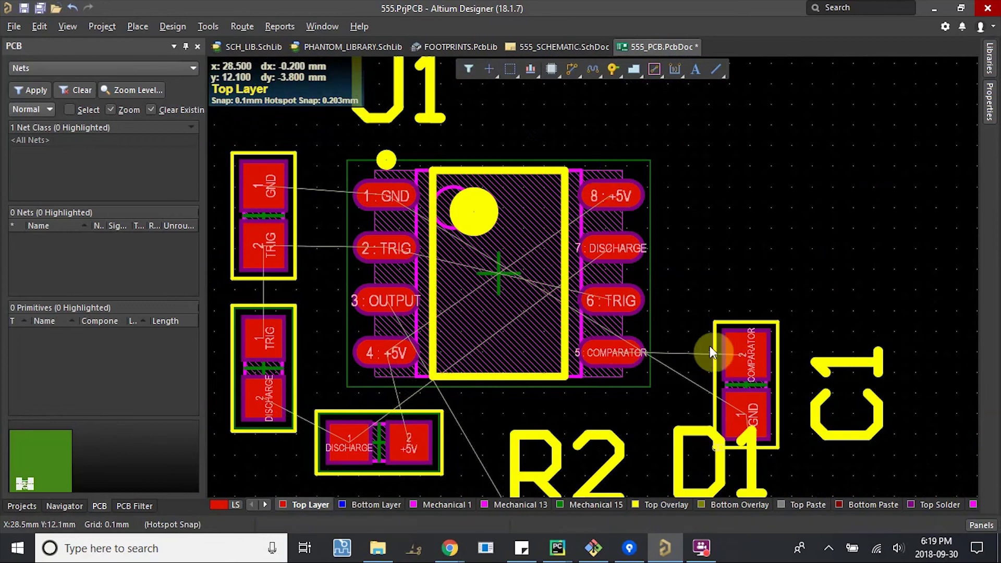
Step: Rotate C1 by 180°, align its COMPARATOR pad with U1's pin 5, and return its designator to C1's outer side
{"action": "right_click_drag", "start_coordinate": [518, 267], "coordinate": [517, 230]}
{"action": "right_click_drag", "start_coordinate": [622, 314], "coordinate": [594, 280]}
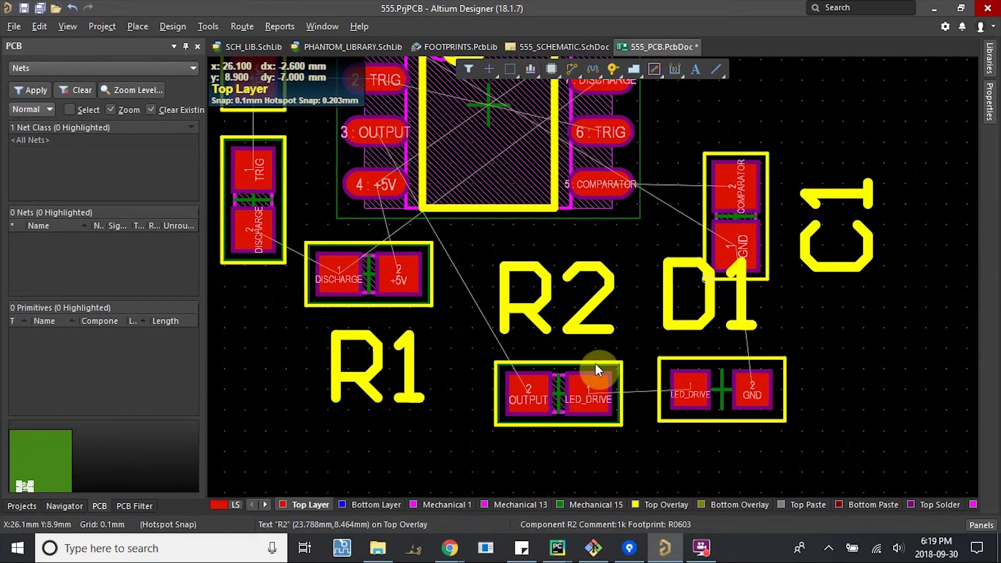
{"action": "scroll", "coordinate": [596, 364], "scroll_direction": "up", "scroll_amount": 2}
{"action": "key", "text": "space"}
{"action": "left_click_drag", "start_coordinate": [737, 286], "coordinate": [734, 228]}
{"action": "key", "text": "space"}
{"action": "key", "text": "space"}
{"action": "left_click_drag", "start_coordinate": [658, 199], "coordinate": [860, 273]}
{"action": "key", "text": "space"}
{"action": "right_click_drag", "start_coordinate": [805, 349], "coordinate": [737, 252]}
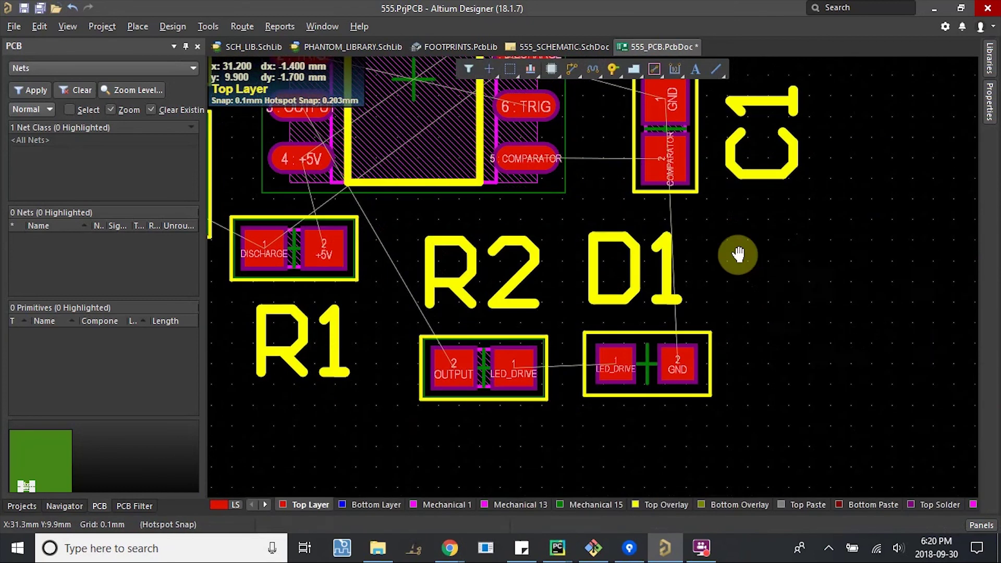
Step: Place the R2 and D1 designators directly below their component outlines
{"action": "left_click_drag", "start_coordinate": [542, 325], "coordinate": [517, 475]}
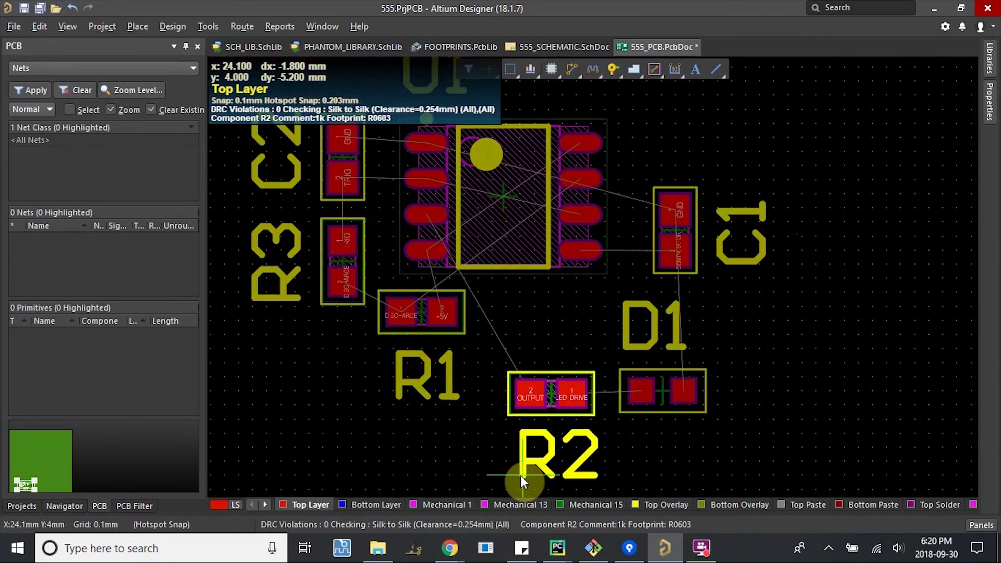
{"action": "left_click_drag", "start_coordinate": [630, 319], "coordinate": [643, 465]}
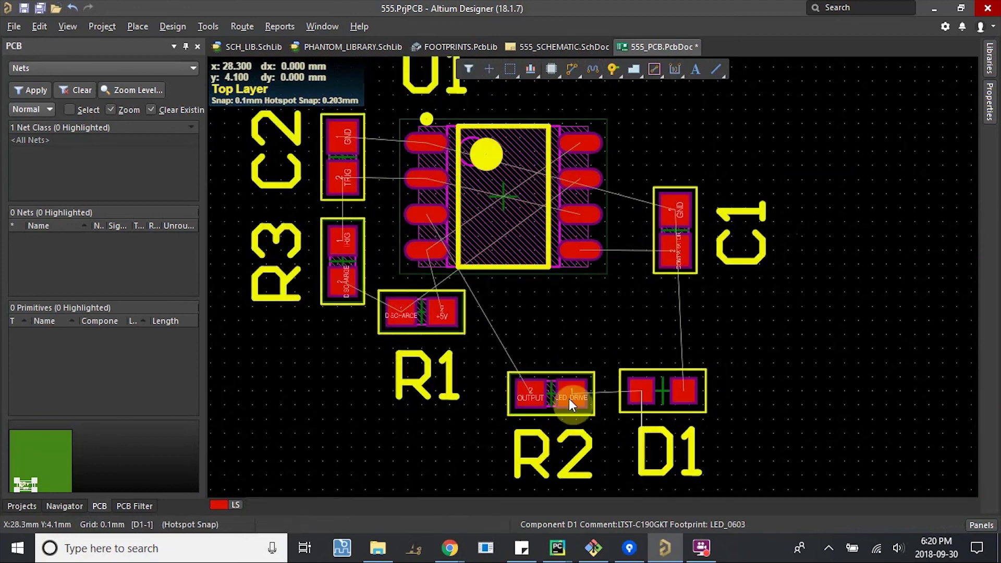
{"action": "scroll", "coordinate": [514, 329], "scroll_direction": "up", "scroll_amount": 2, "text": "ctrl"}
{"action": "right_click_drag", "start_coordinate": [465, 258], "coordinate": [488, 302]}
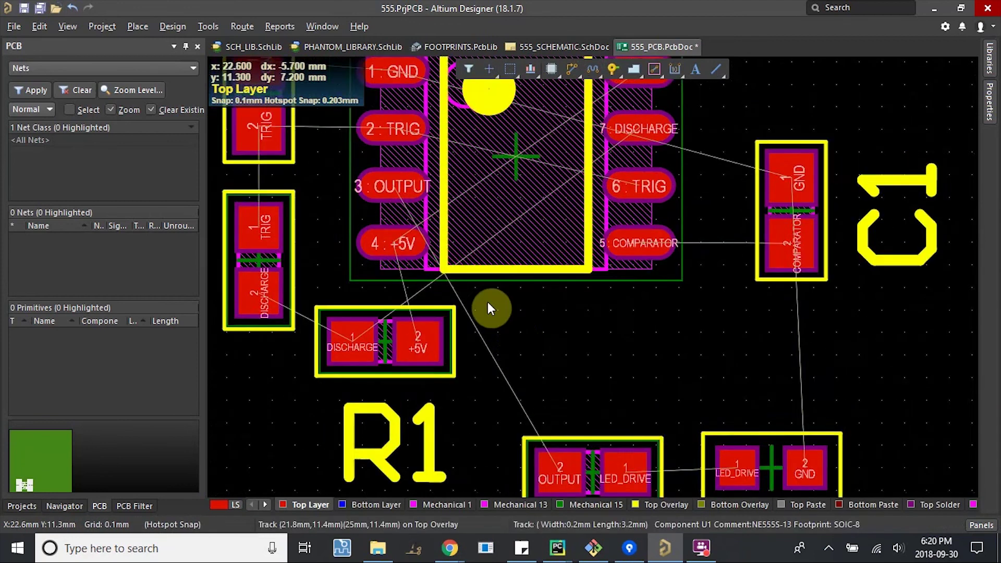
Step: Select R2 and D1 together and move them closer to C1
{"action": "right_click_drag", "start_coordinate": [513, 409], "coordinate": [543, 270]}
{"action": "left_click_drag", "start_coordinate": [542, 270], "coordinate": [912, 489]}
{"action": "right_click_drag", "start_coordinate": [924, 405], "coordinate": [704, 354]}
{"action": "scroll", "coordinate": [696, 279], "scroll_direction": "down", "scroll_amount": 3, "text": "ctrl"}
{"action": "left_click_drag", "start_coordinate": [669, 302], "coordinate": [700, 280]}
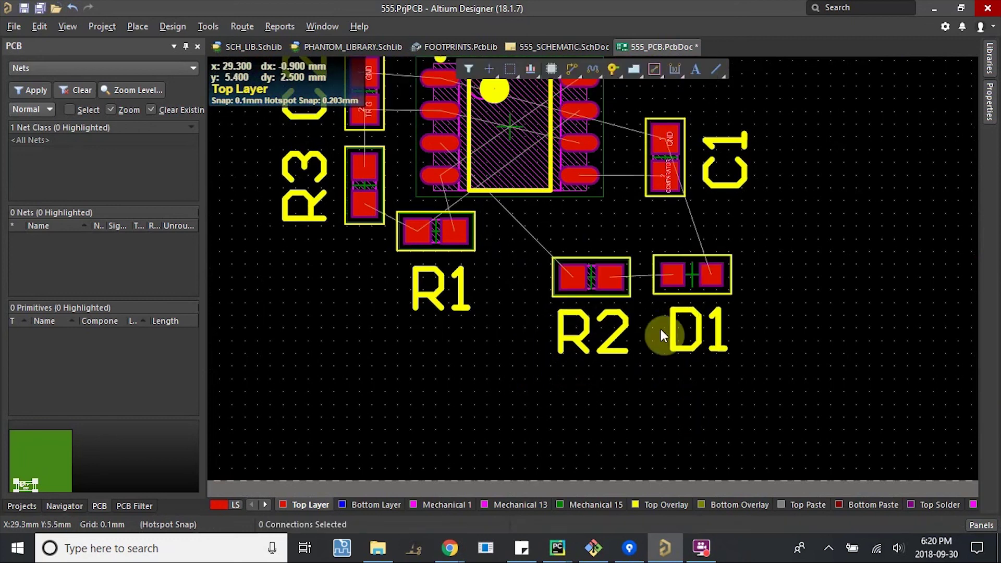
Step: Check the component placement in the 3D board view and return to the 2D layout
{"action": "scroll", "coordinate": [558, 215], "scroll_direction": "down", "scroll_amount": 3, "text": "ctrl"}
{"action": "key", "text": "3"}
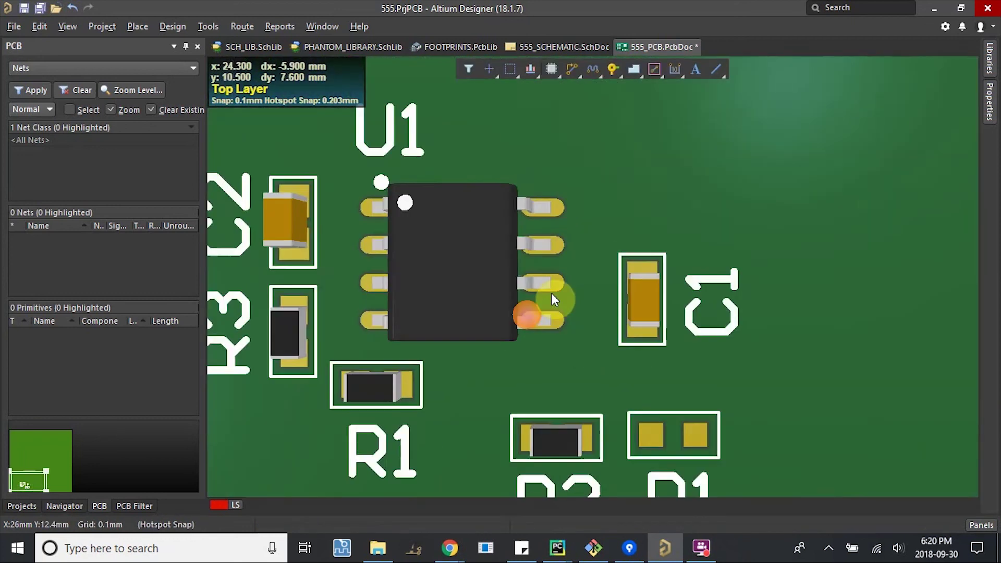
{"action": "right_click_drag", "start_coordinate": [552, 294], "coordinate": [606, 227]}
{"action": "scroll", "coordinate": [707, 240], "scroll_direction": "down", "scroll_amount": 3, "text": "ctrl"}
{"action": "key", "text": "shift"}
{"action": "key", "text": "0"}
{"action": "key", "text": "2"}
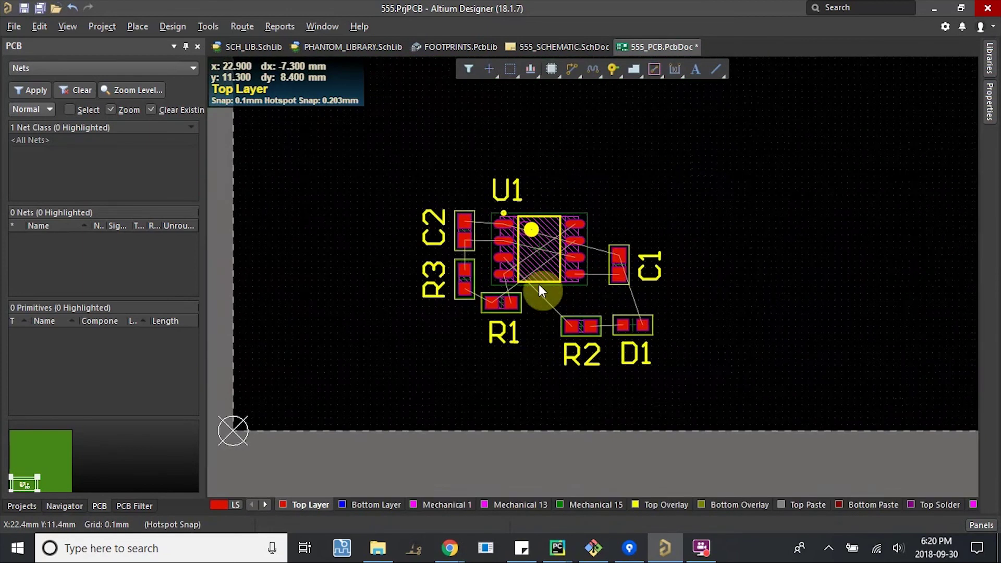